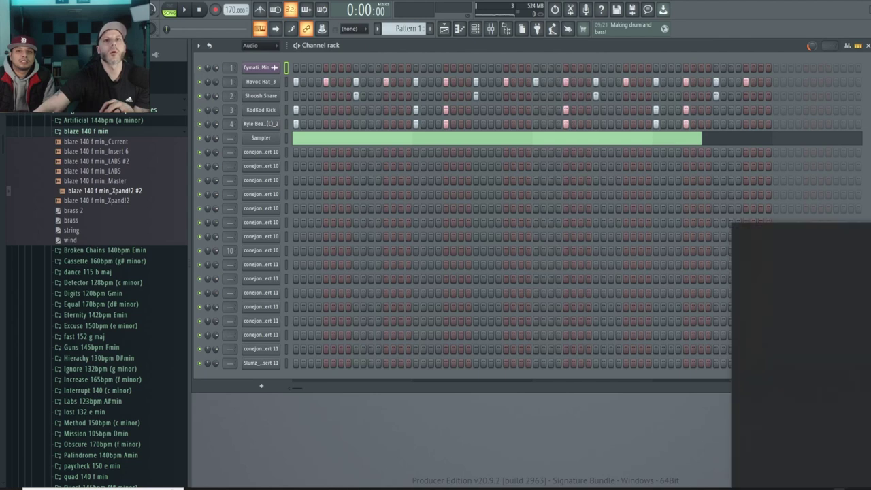
Dismiss the Wi-Fi network list, play the 170 BPM drum pattern and open the KodKod Kick settings
left_click(783, 232)
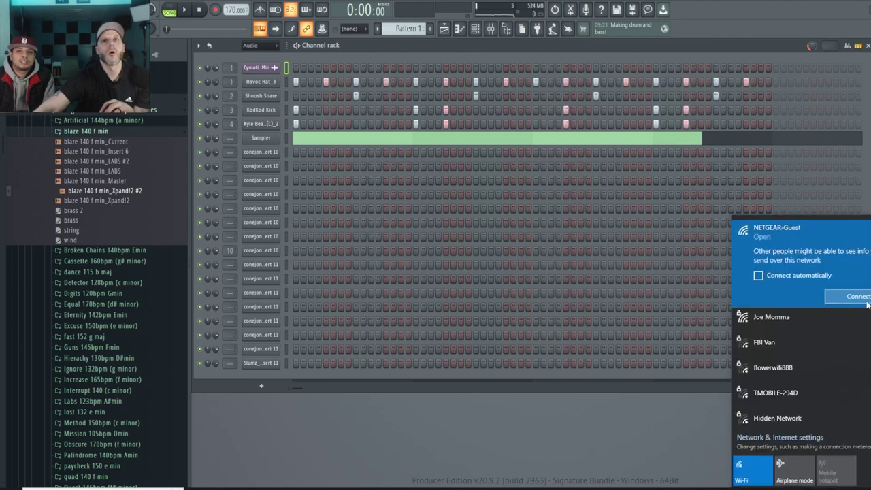
left_click(602, 426)
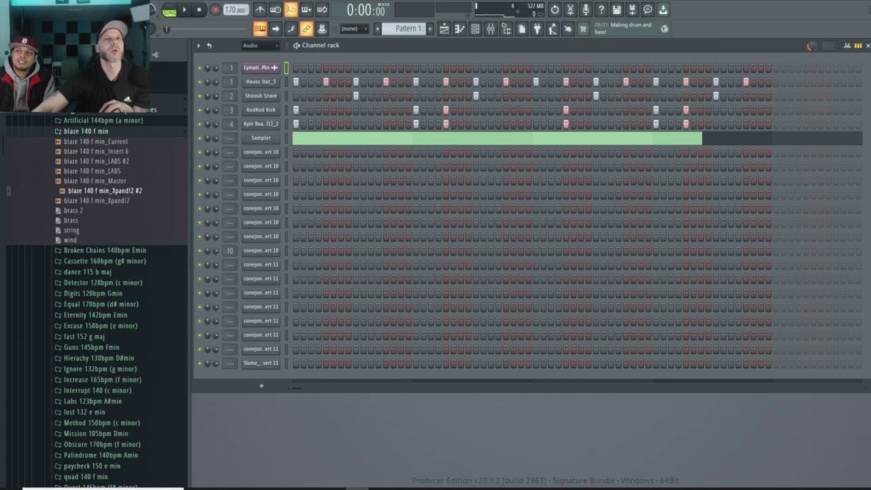
left_click(185, 10)
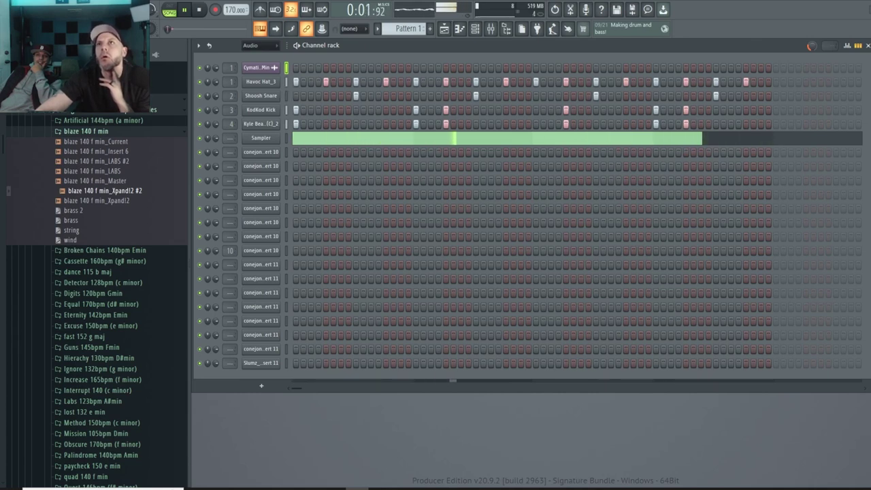
left_click(261, 109)
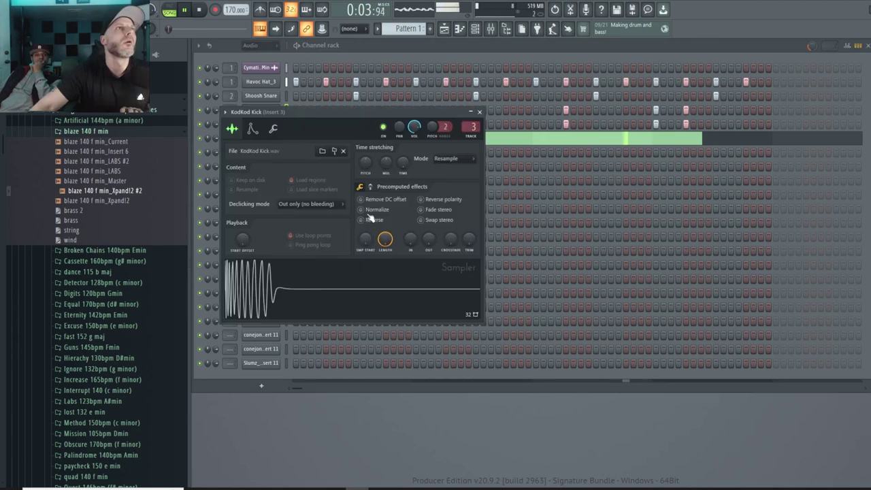
Inspect the KodKod Kick sampler window without changing its sample, then close it
left_click(318, 159)
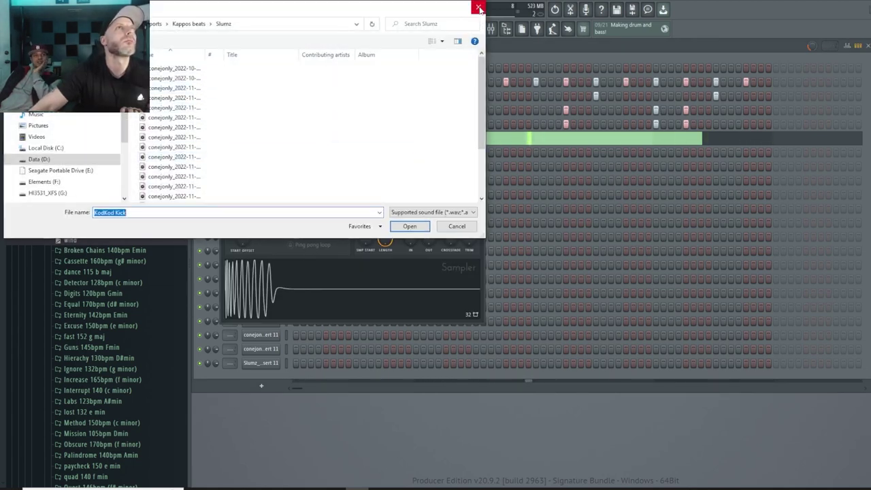
key("Escape")
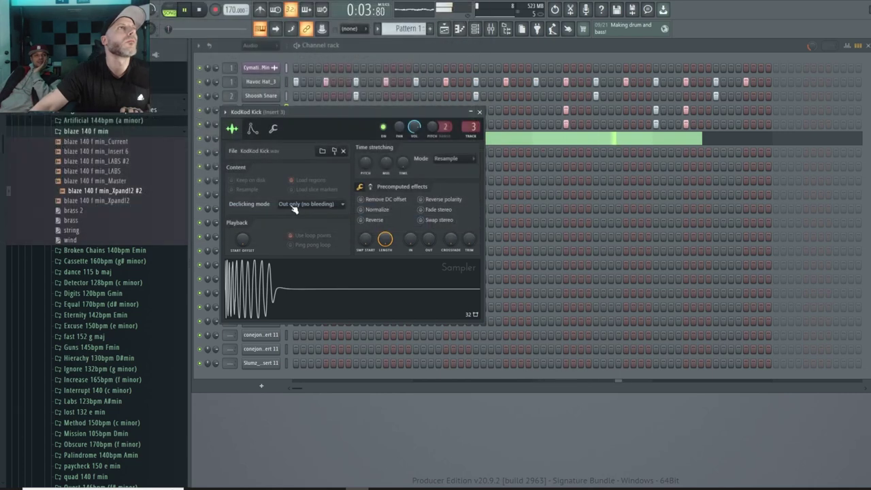
left_click(470, 112)
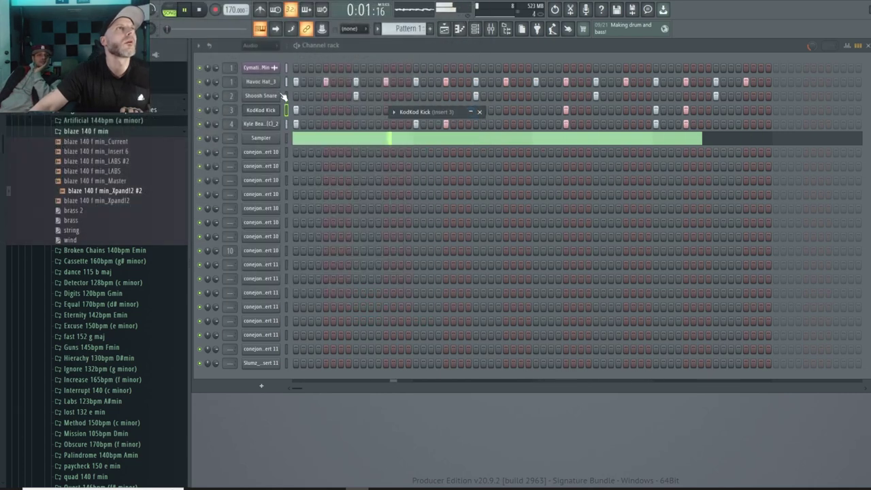
left_click(272, 112)
left_click(272, 113)
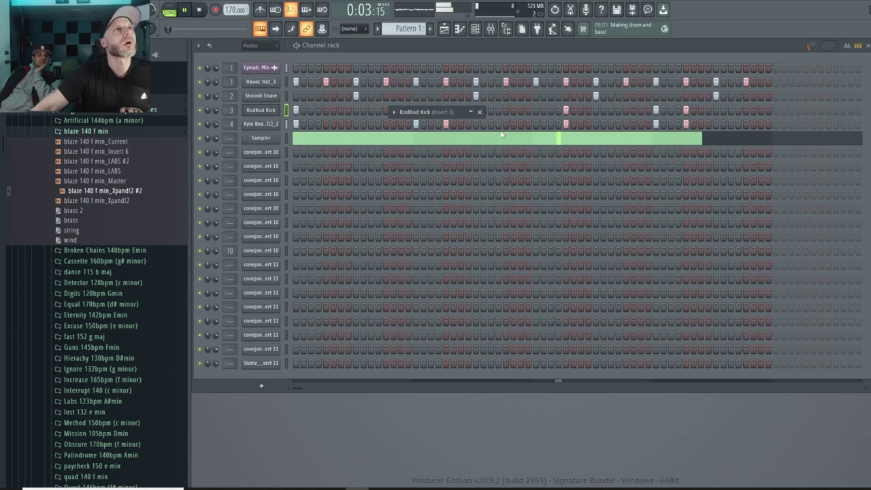
left_click(470, 112)
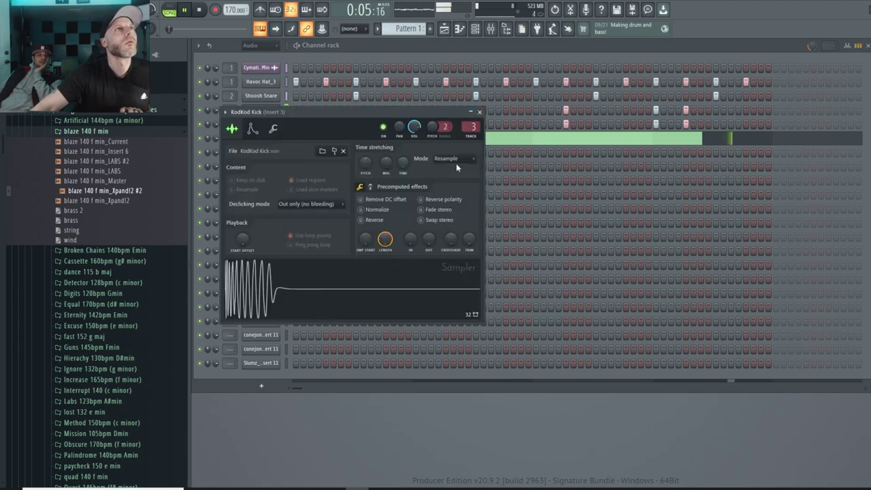
left_click(479, 112)
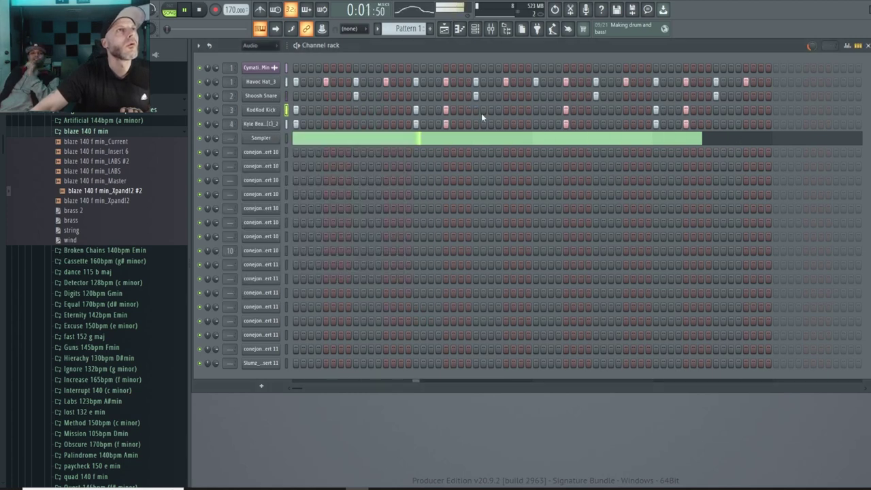
Show the KodKod Kick's precomputed effect knobs, then close the window and return to the rack
left_click(262, 111)
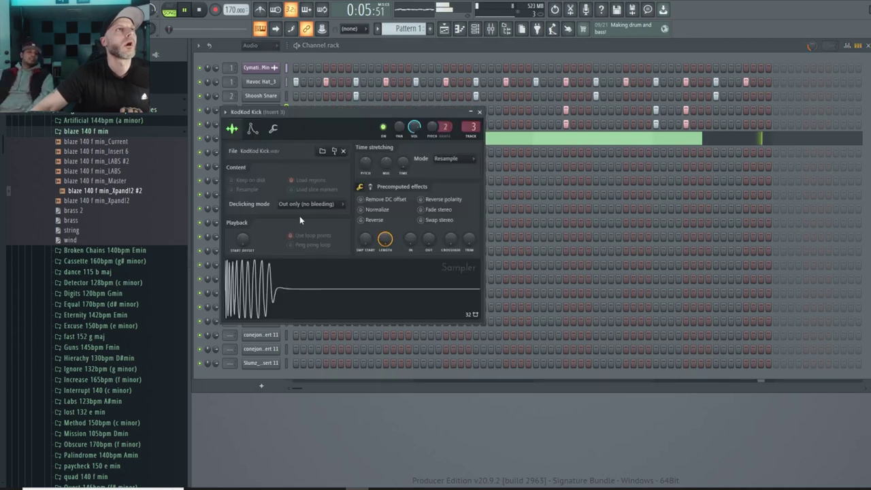
left_click(371, 188)
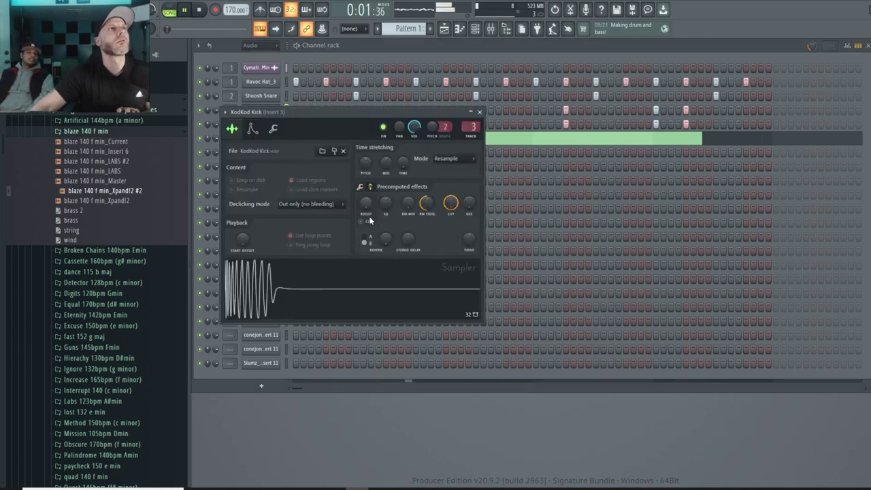
left_click(479, 111)
right_click(276, 110)
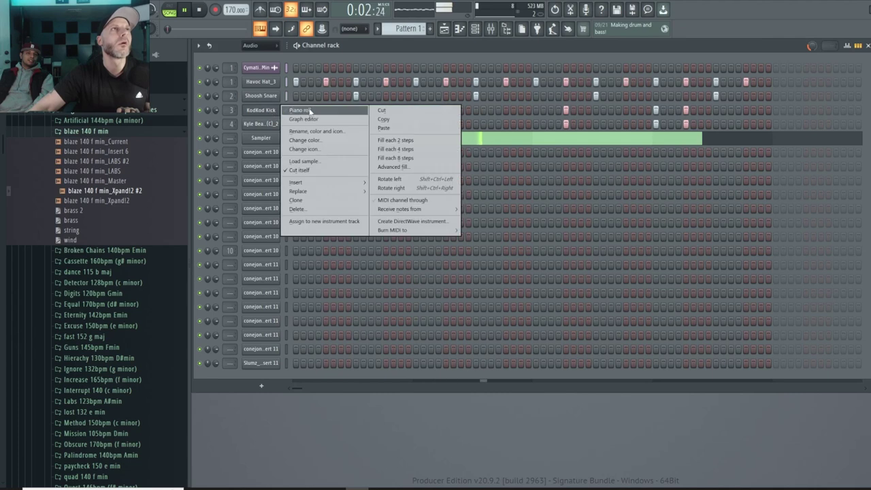
key("Escape")
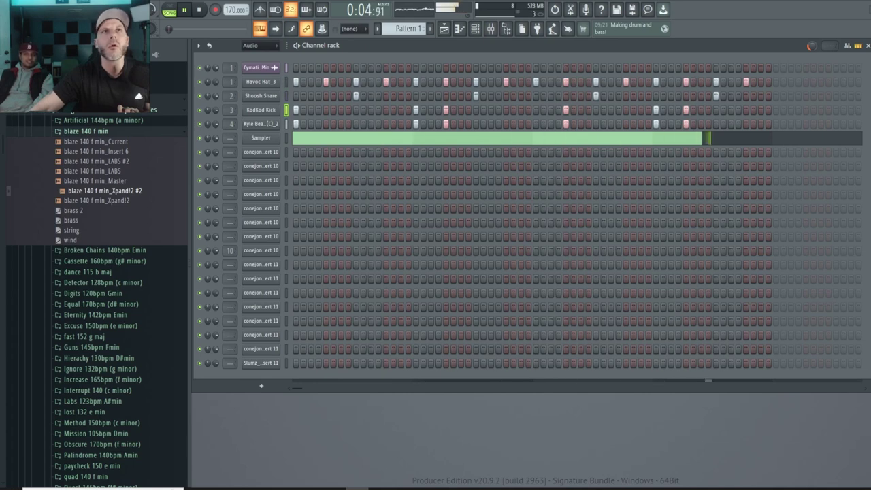
scroll(105, 262, "up", 5)
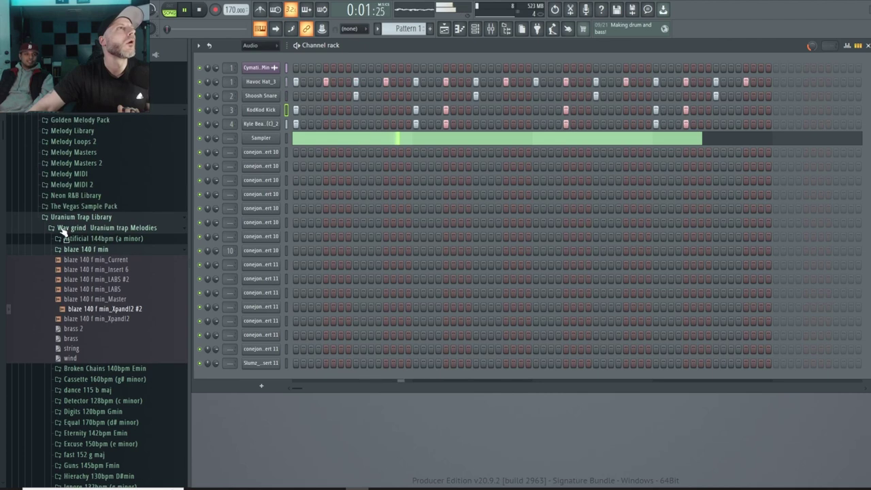
Enable Clip under Boost in Shoosh Snare's precomputed effects for a louder, harder hit
left_click(49, 217)
left_click(39, 113)
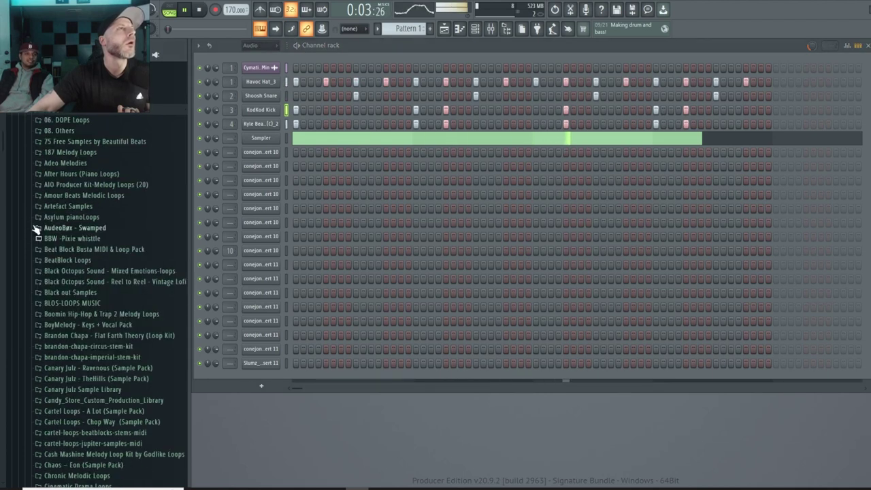
scroll(39, 230, "up", 7)
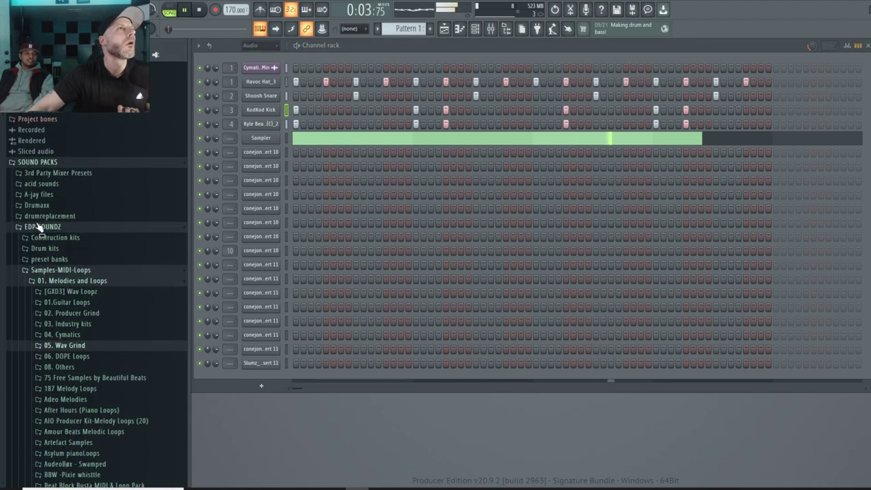
left_click(260, 95)
left_click(359, 174)
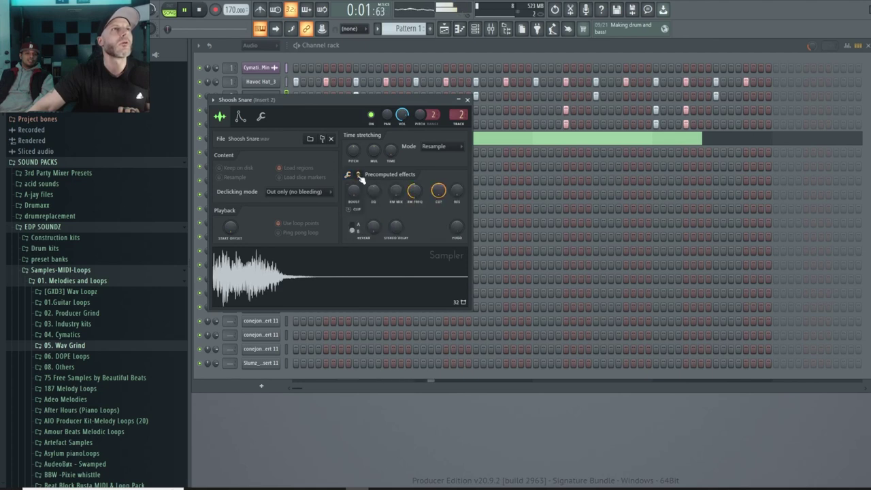
left_click(350, 209)
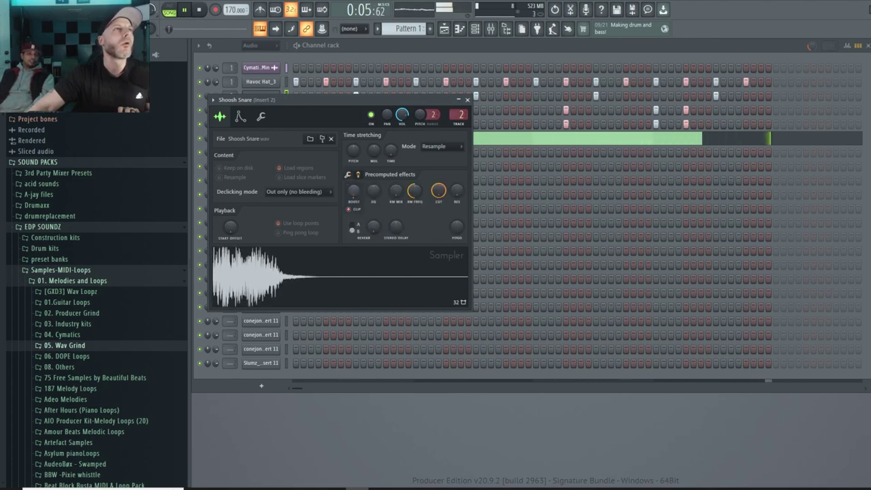
left_click(468, 100)
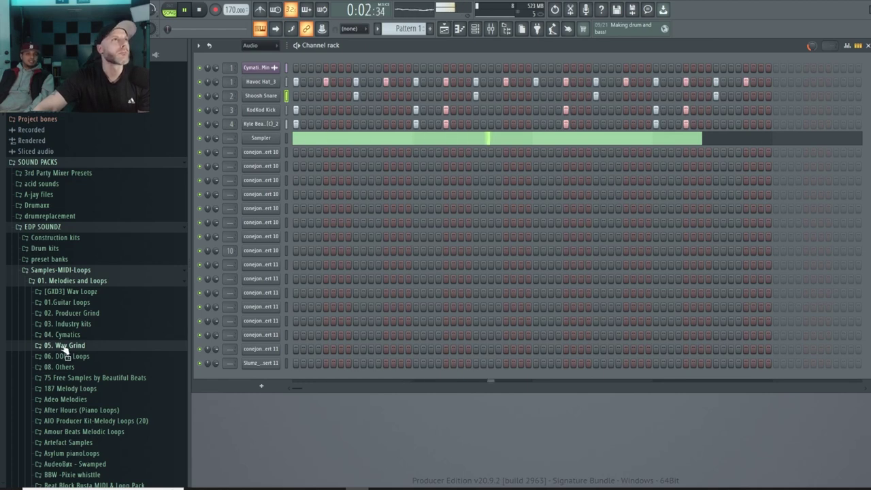
Load BENJAMINS_SNARE1 from Drum kits > 00.EDP-Sauce-$$$ > DRILL onto the snare channel and list all channels
left_click(34, 271)
left_click(31, 248)
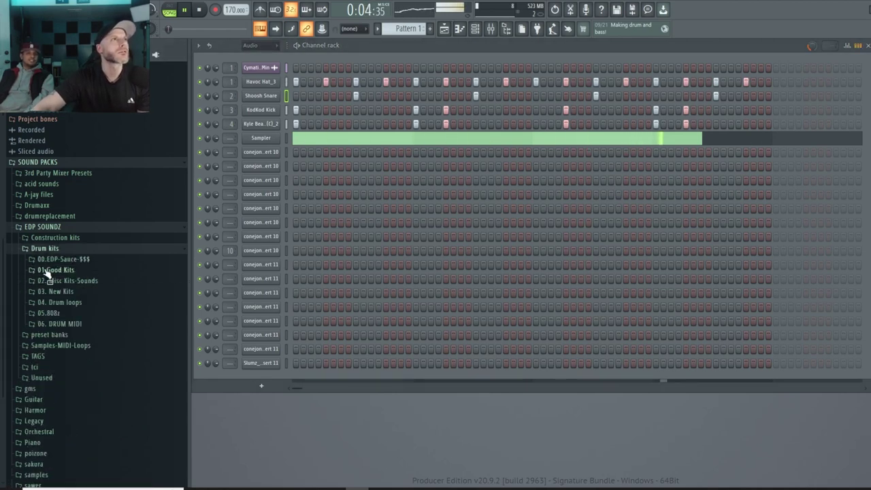
left_click(38, 259)
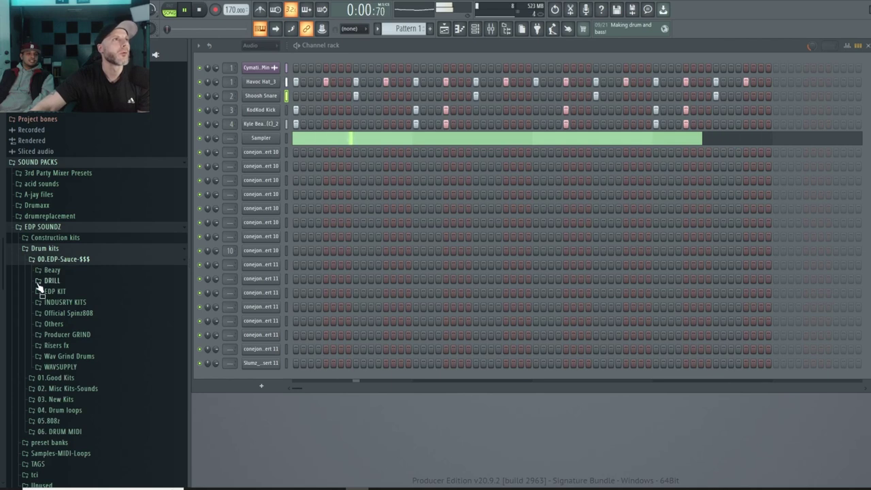
left_click(45, 281)
scroll(68, 306, "up", 6)
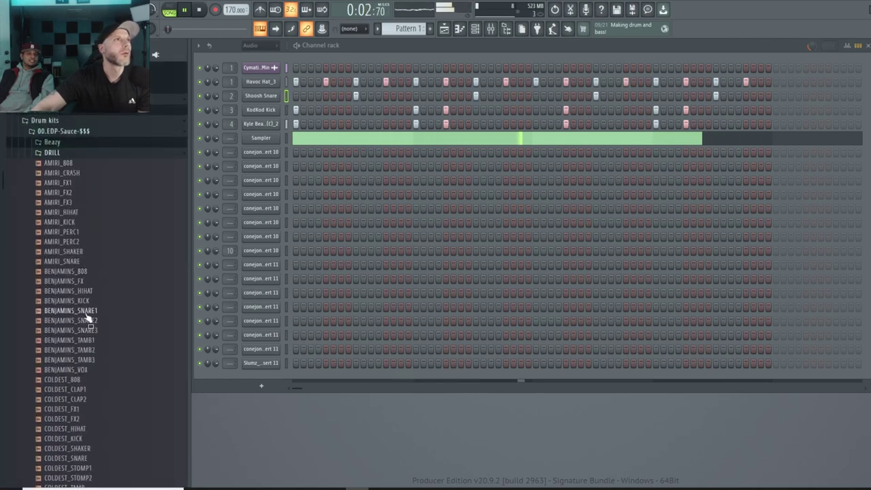
left_click_drag(88, 321, 264, 100)
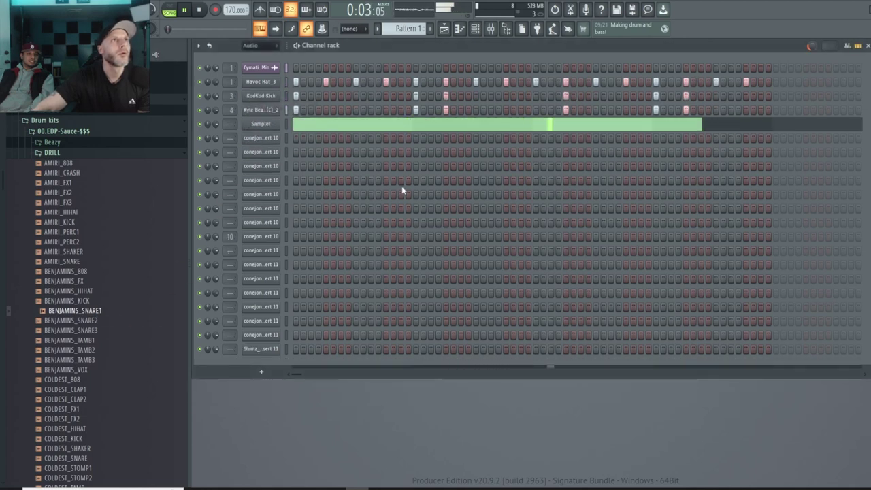
left_click(272, 45)
left_click(262, 56)
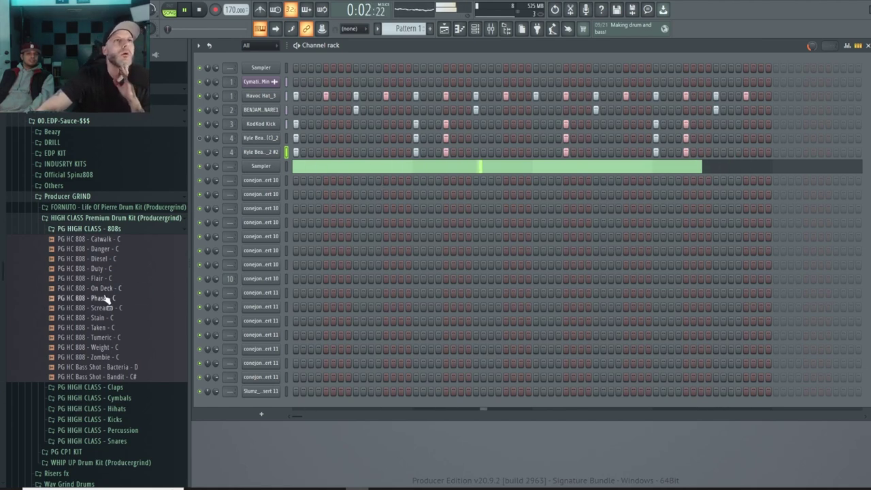
Load PG HC 808 - Danger - C onto the spare channel and play the beat with it
left_click_drag(107, 299, 114, 253)
key("space")
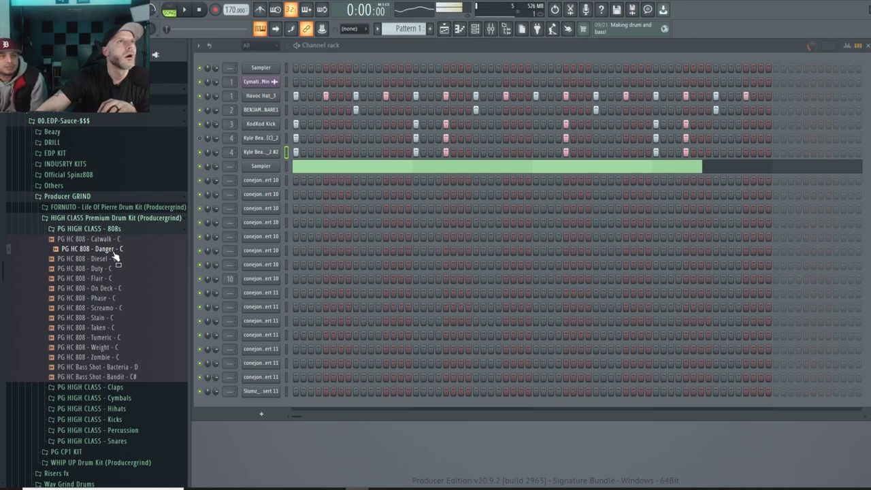
left_click_drag(113, 255, 263, 152)
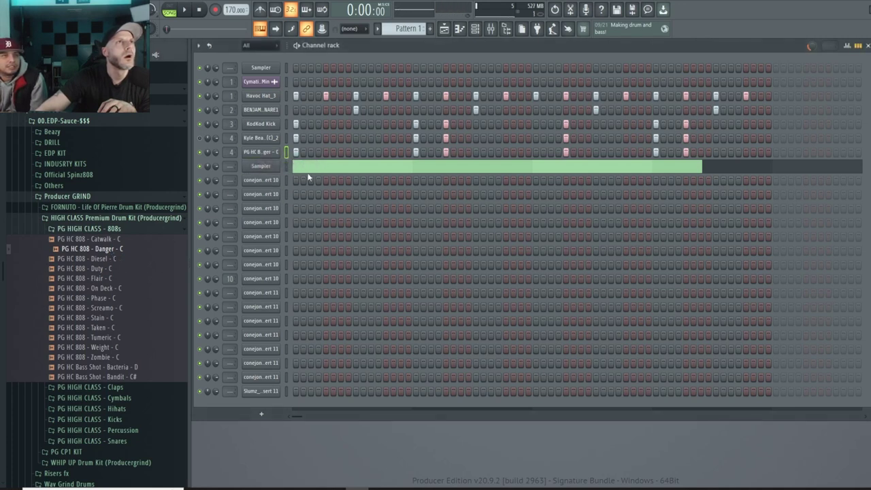
key("space")
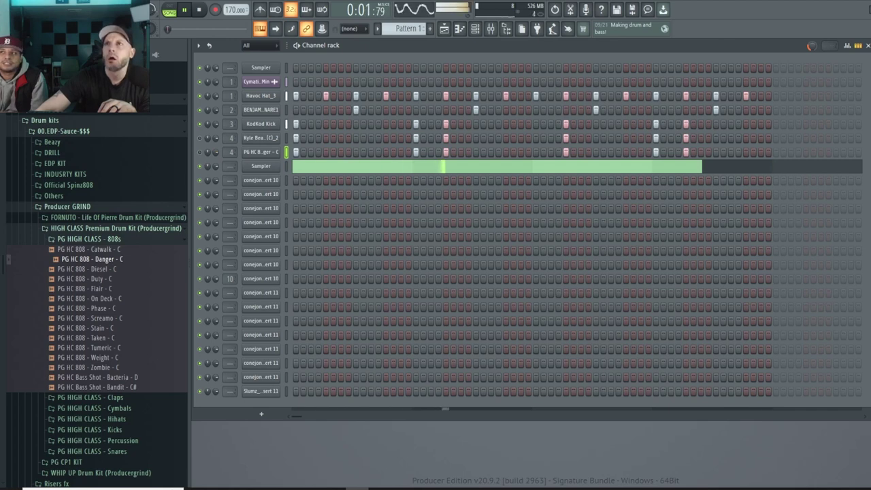
key("space")
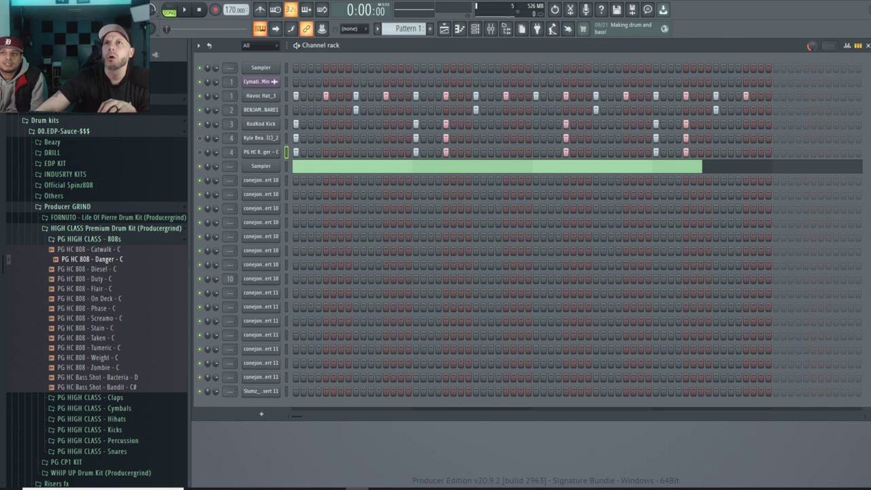
key("space")
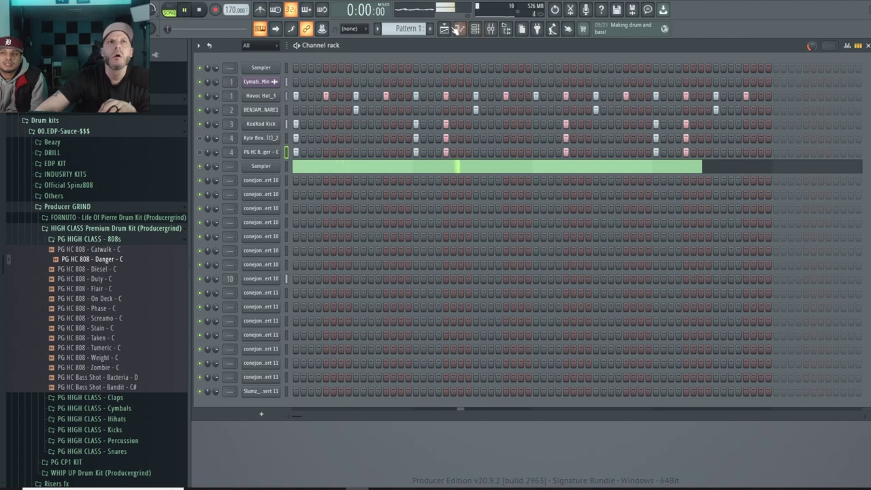
key("space")
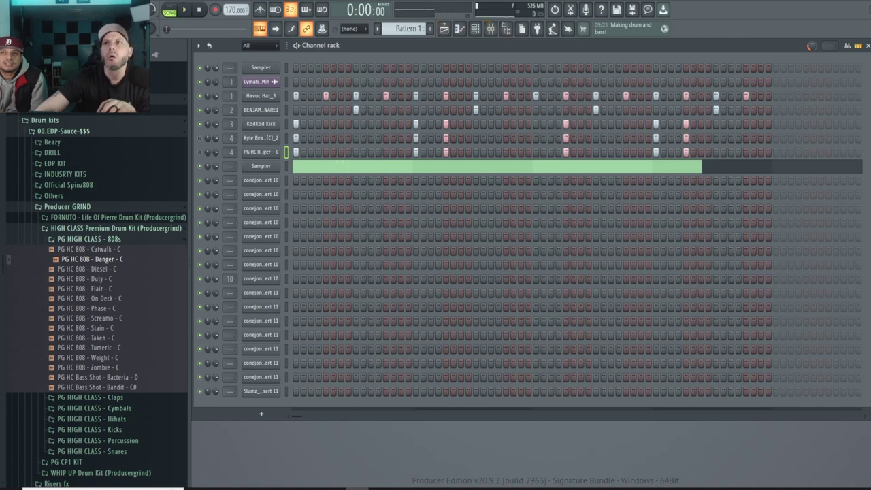
key("space")
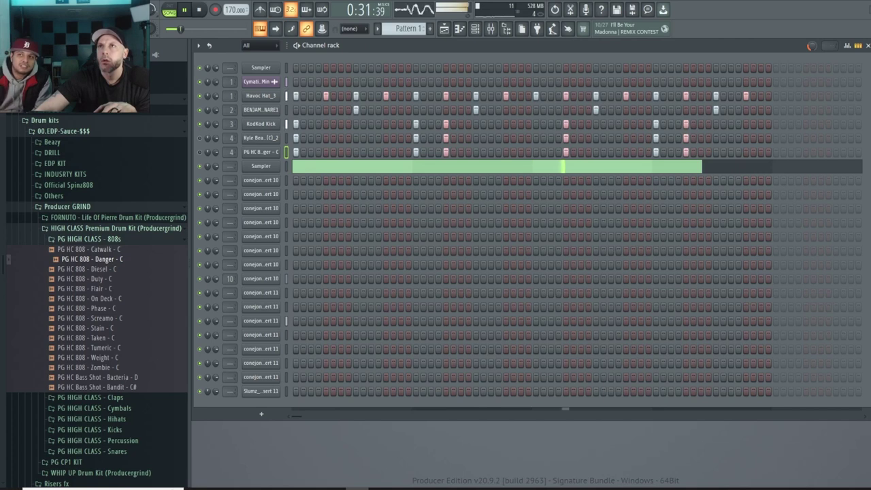
Stop the beat, then replay the pattern to hear the added hi-hat and 808 steps
key("space")
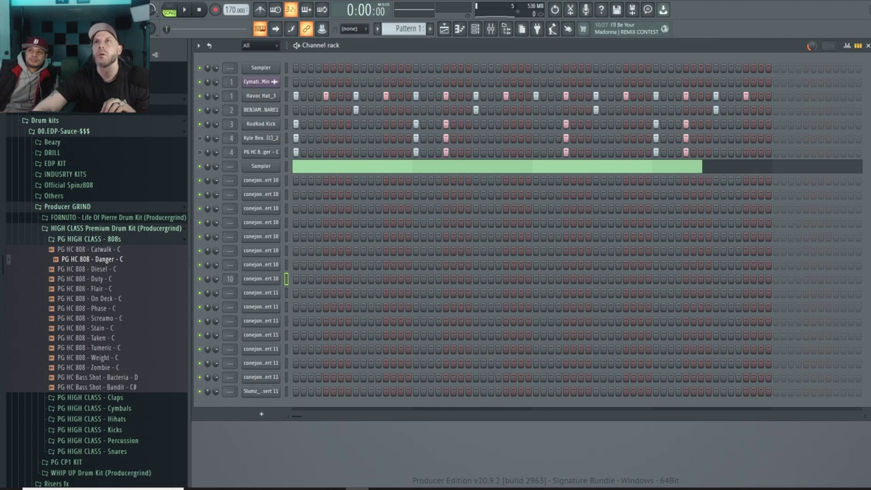
key("space")
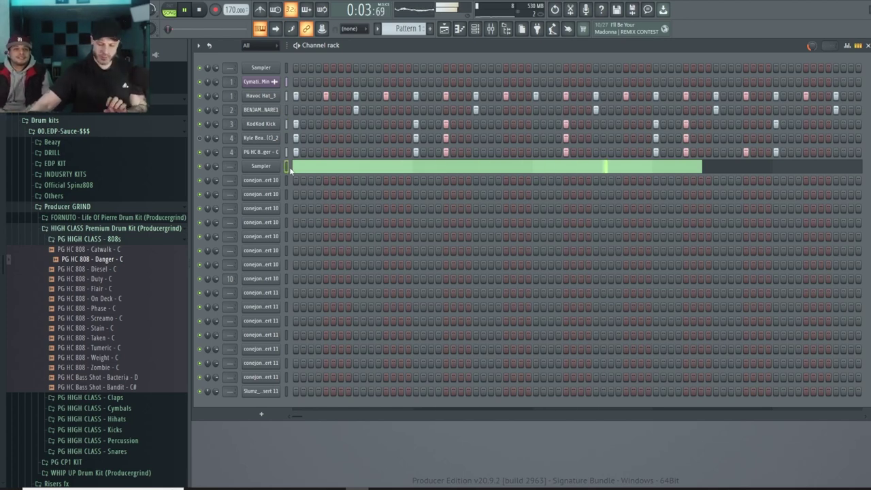
Remove the Sampler's long note and browse the Save As dialog to E.D.P > Artists and customers
key("ctrl+z")
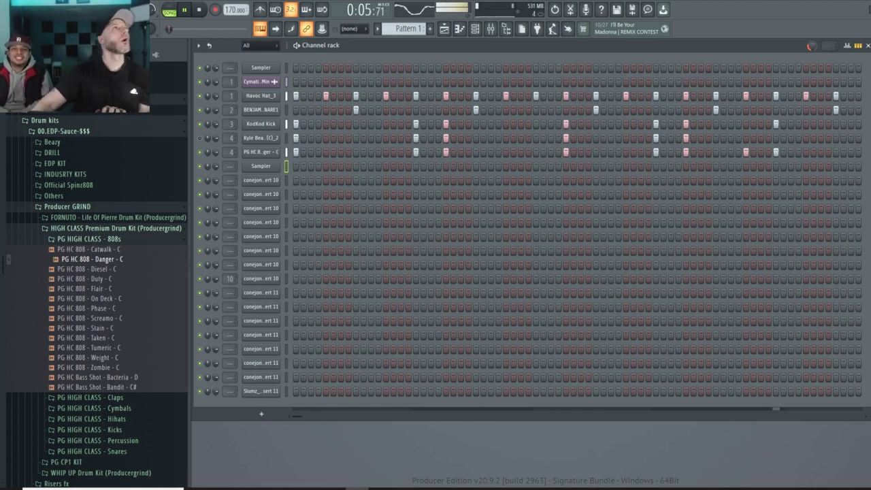
key("ctrl+shift+s")
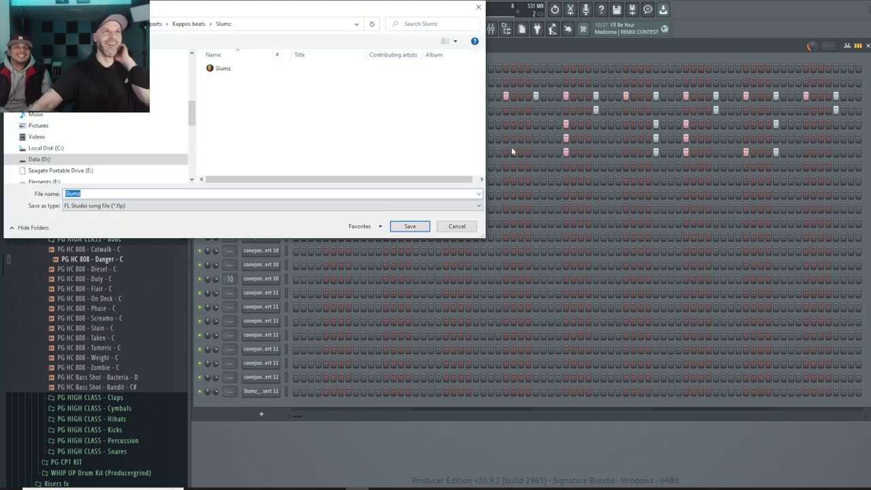
scroll(67, 144, "up", 10)
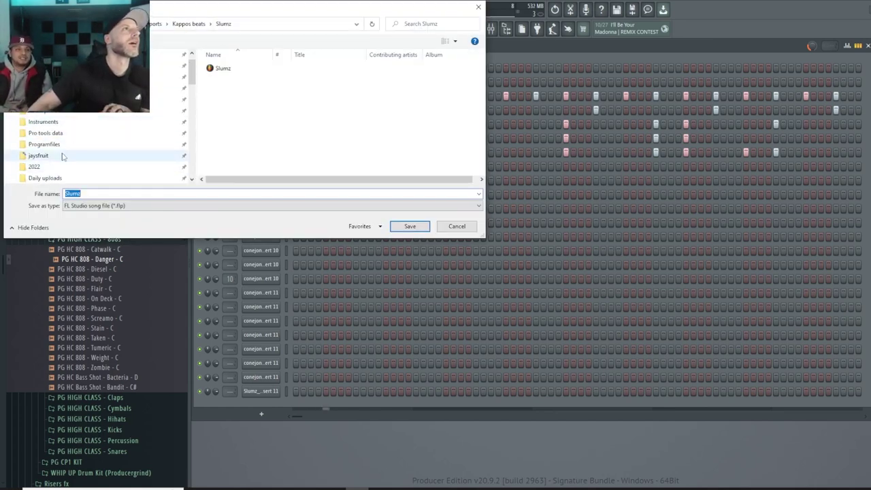
left_click(62, 155)
double_click(229, 69)
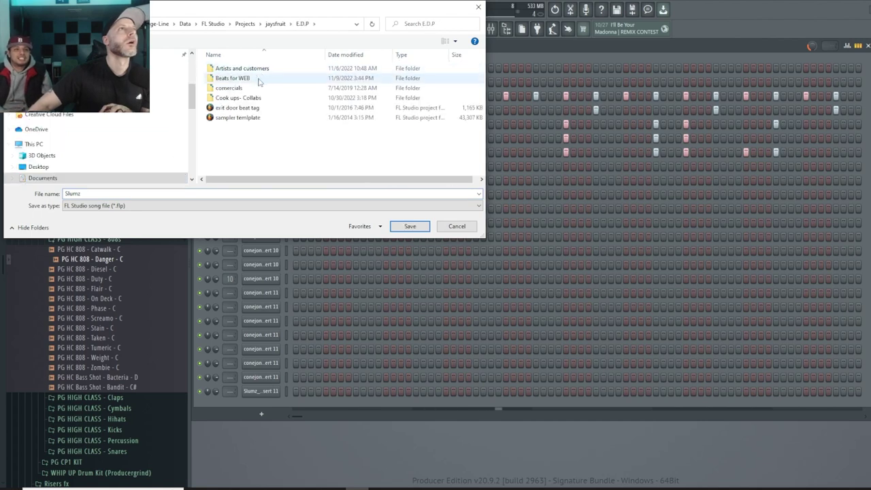
double_click(233, 77)
double_click(259, 79)
scroll(260, 82, "down", 1)
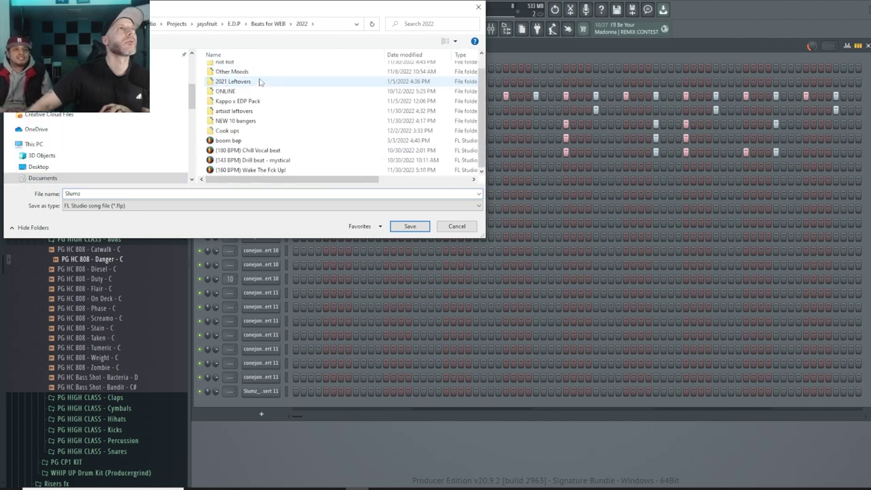
left_click(268, 23)
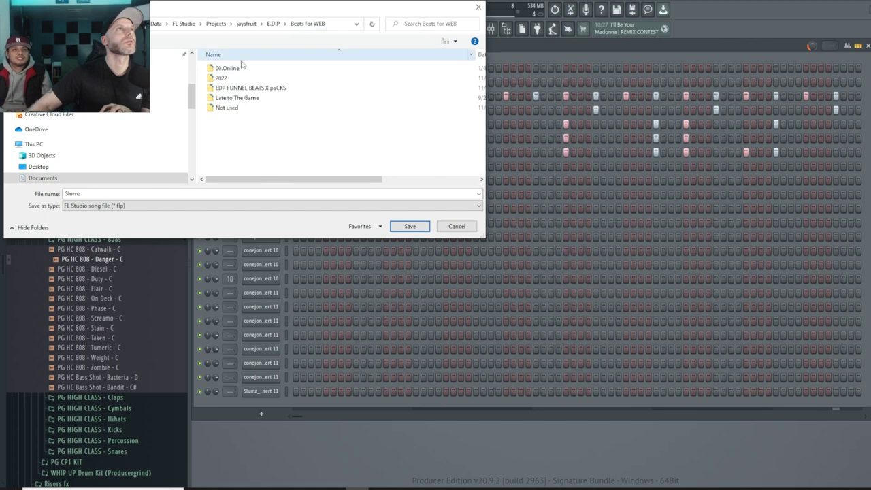
left_click(233, 23)
double_click(231, 68)
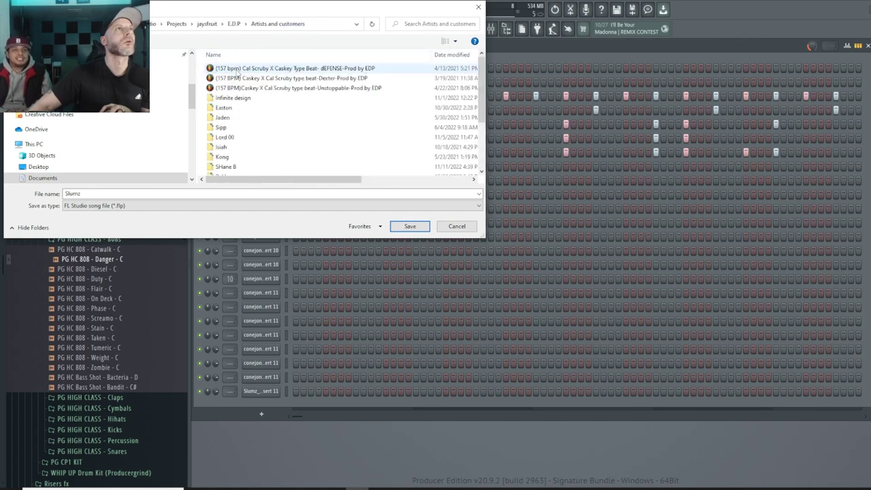
Save the project into the kappo folder with 170 prefixed to its file name
scroll(245, 109, "down", 3)
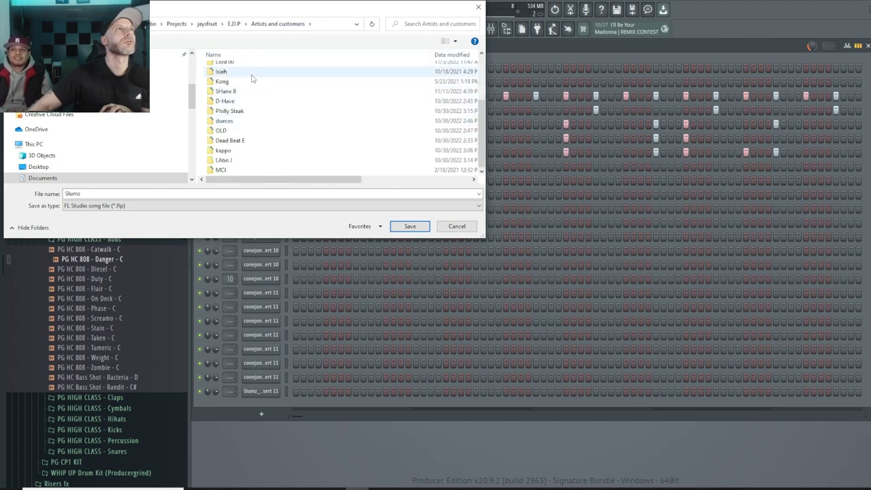
double_click(240, 149)
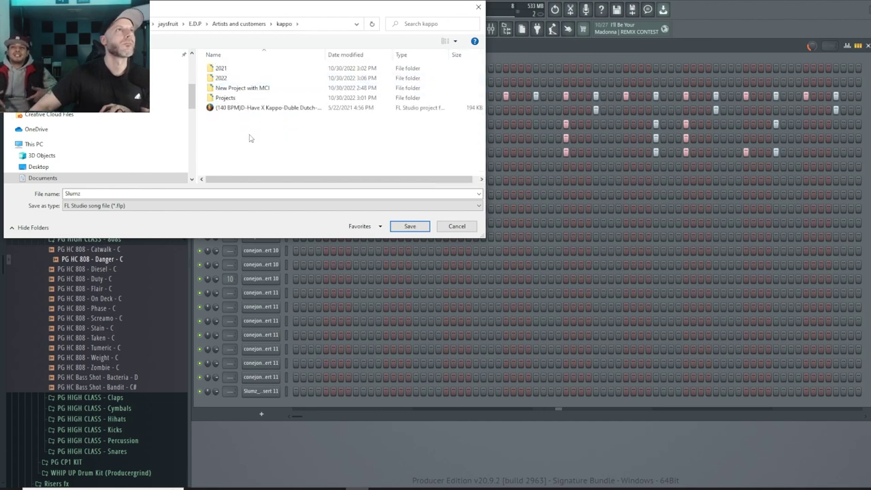
double_click(70, 194)
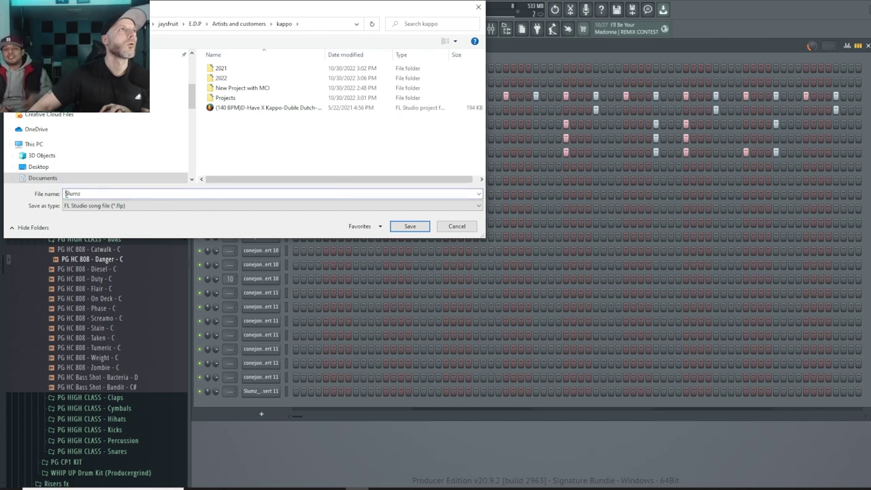
left_click_drag(289, 6, 394, 110)
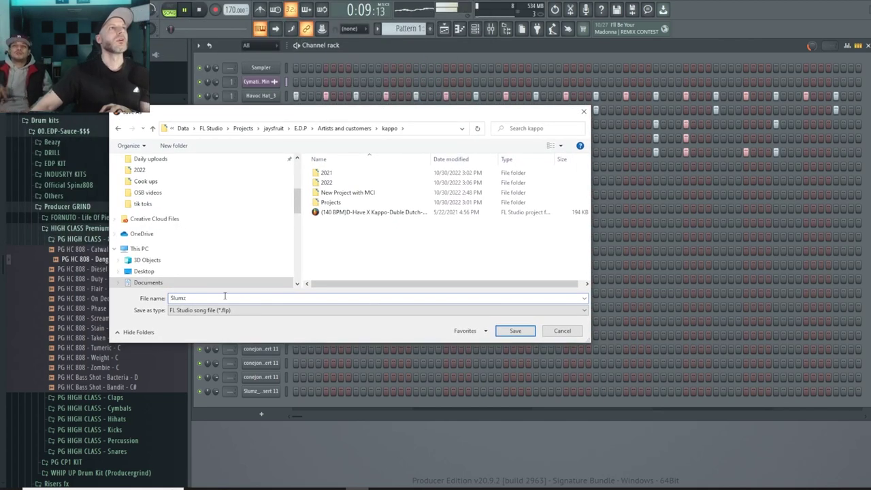
type("17")
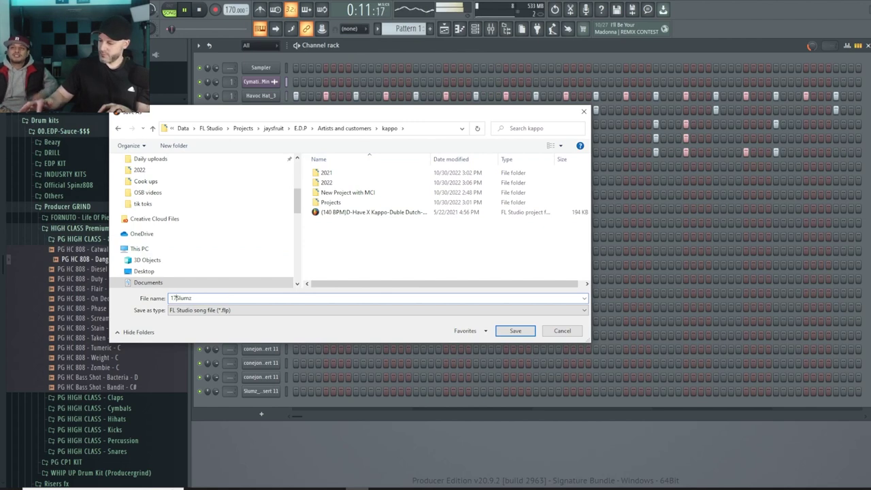
type("0 -")
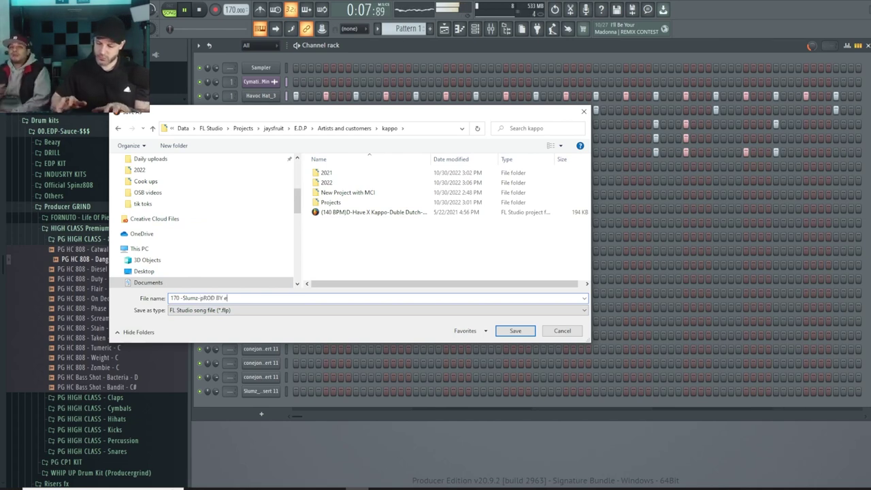
key("Return")
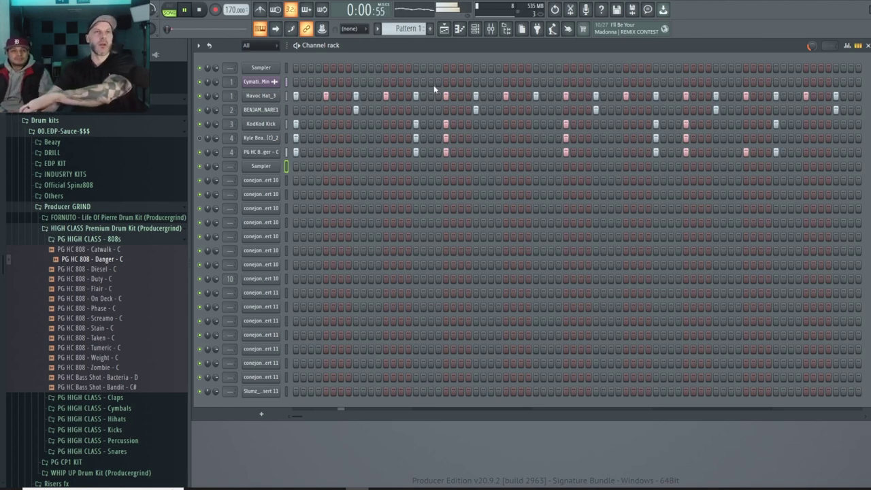
left_click(202, 11)
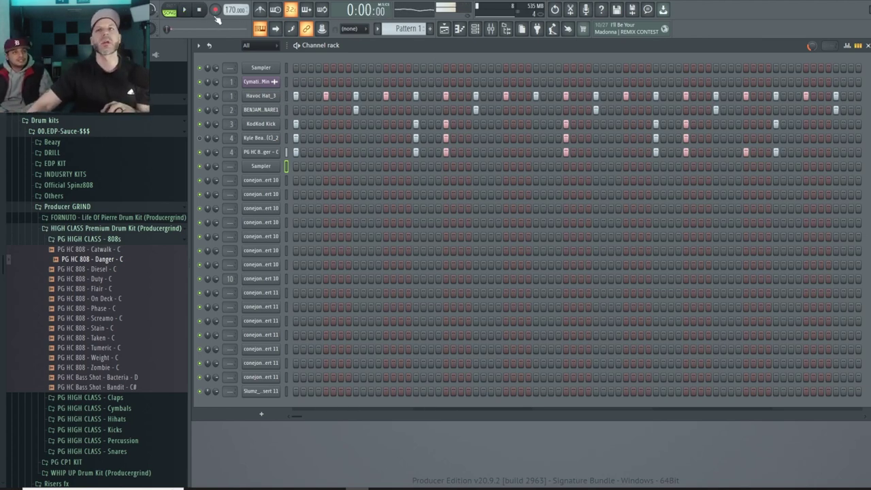
right_click(264, 153)
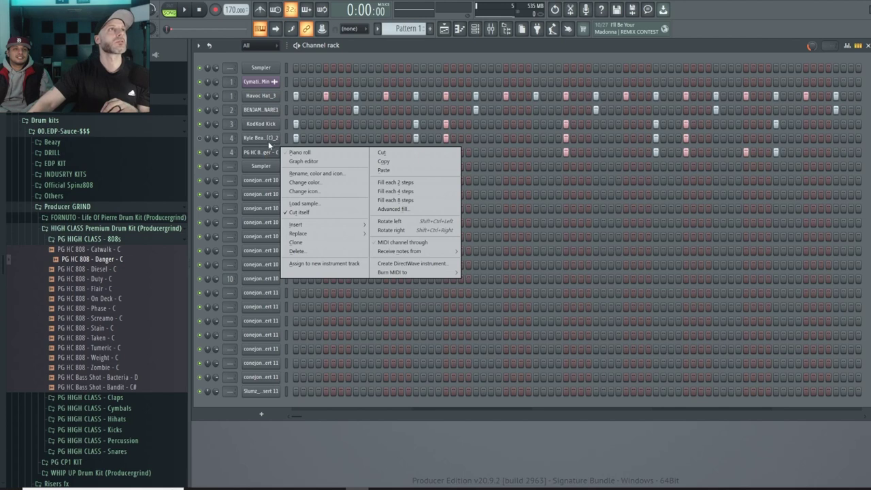
right_click(269, 142)
right_click(269, 125)
right_click(265, 154)
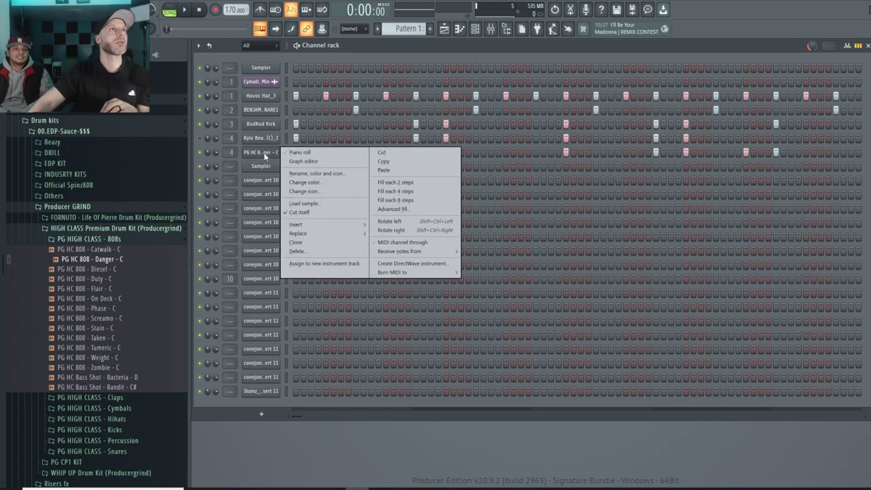
left_click(439, 483)
key("space")
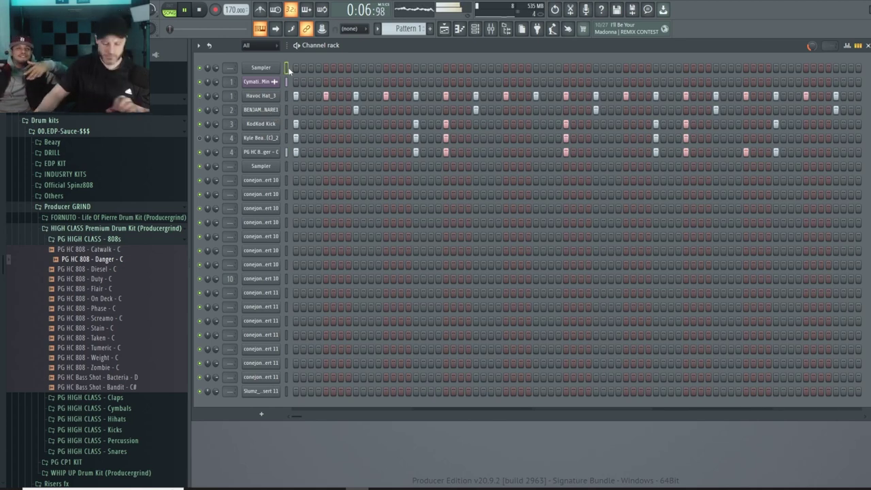
Move the Sampler channel below the hi-hats and expand the 04. Drum loops browser folders
key("alt+Down")
key("alt+Down")
key("alt+Down")
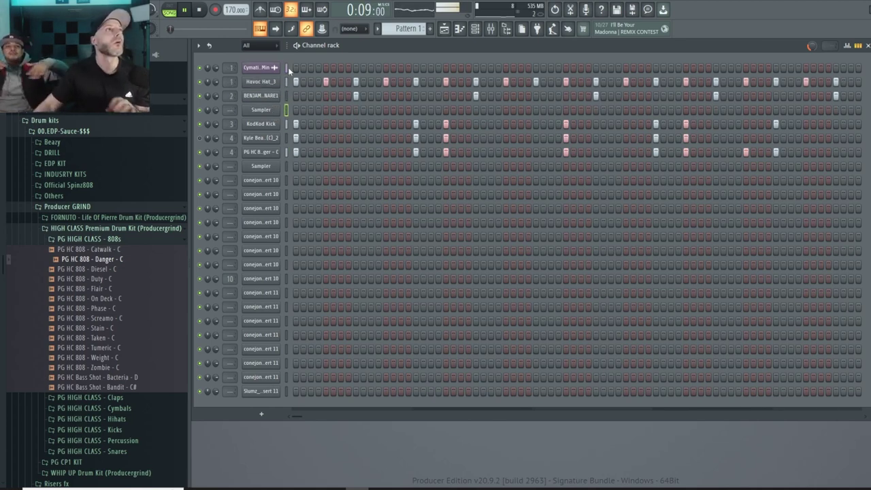
left_click(46, 229)
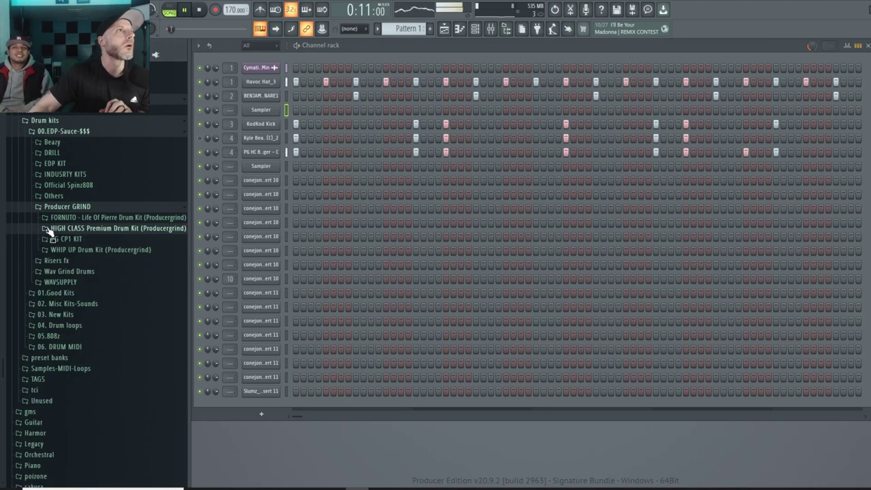
scroll(72, 267, "down", 3)
key("space")
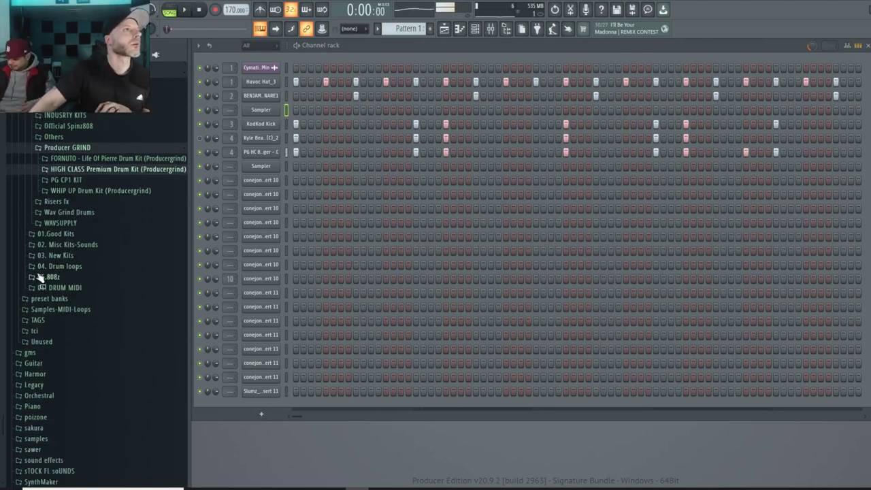
left_click(41, 267)
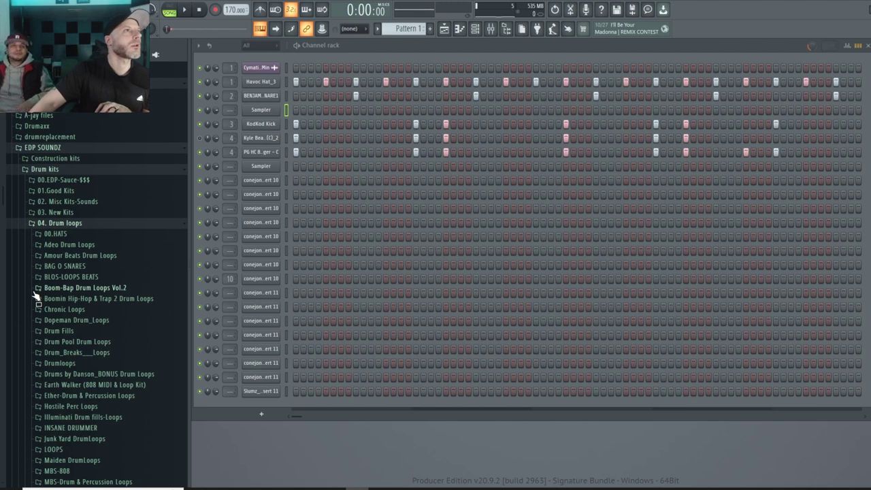
left_click(37, 298)
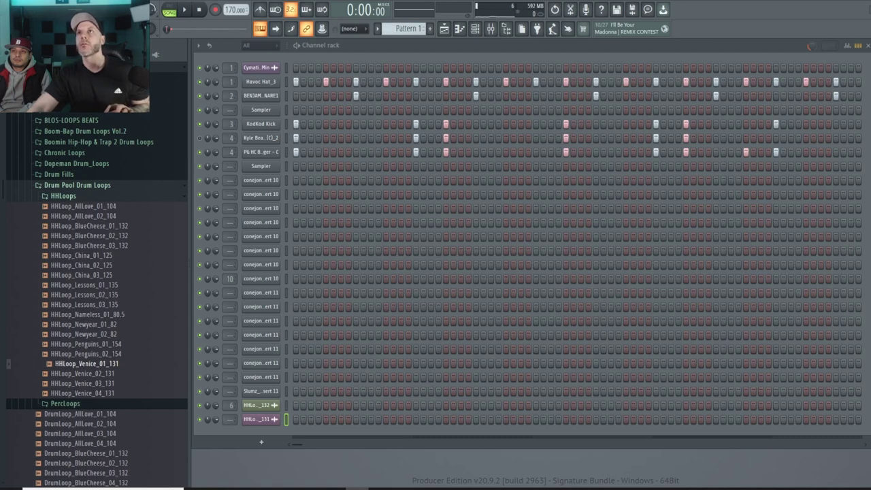
Play the beat and route the HHLoop_Venice_01_131 channel to mixer insert 6, checking its settings
key("space")
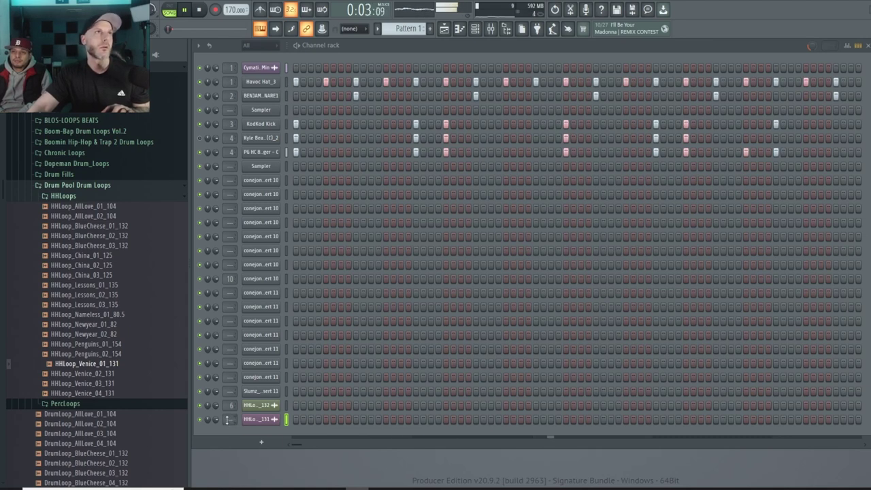
scroll(228, 419, "up", 8)
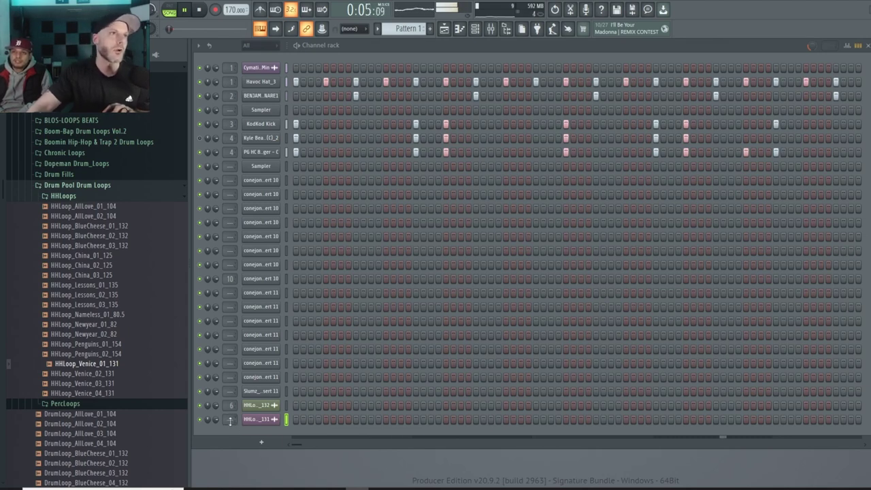
scroll(230, 420, "down", 2)
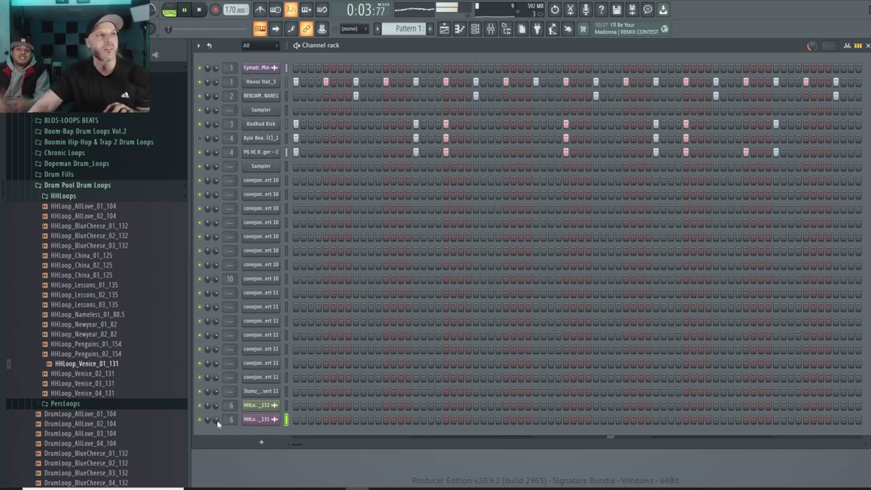
left_click(262, 420)
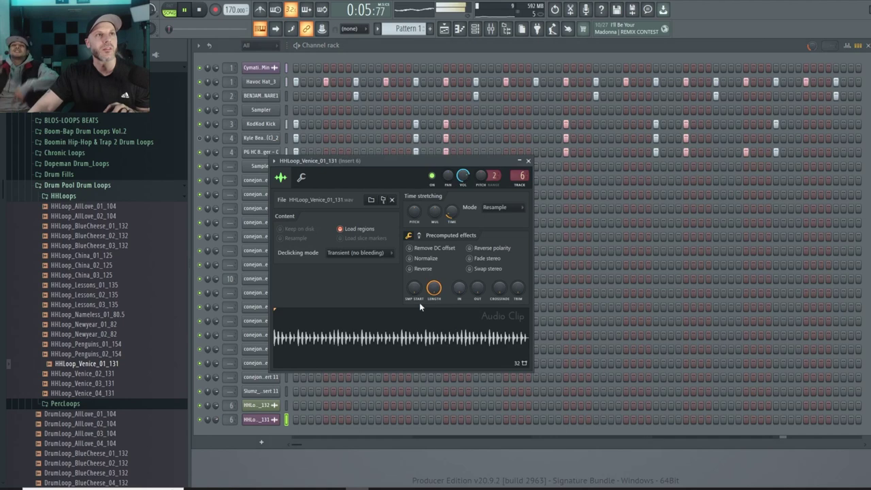
left_click(528, 162)
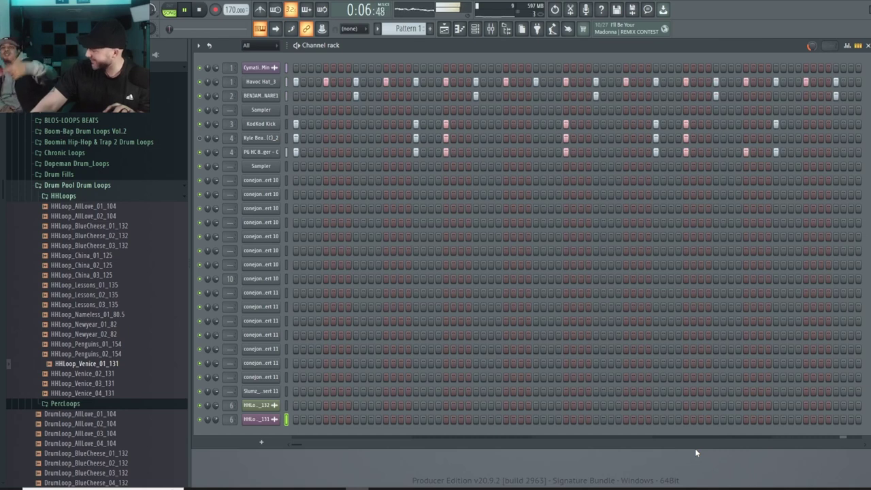
key("space")
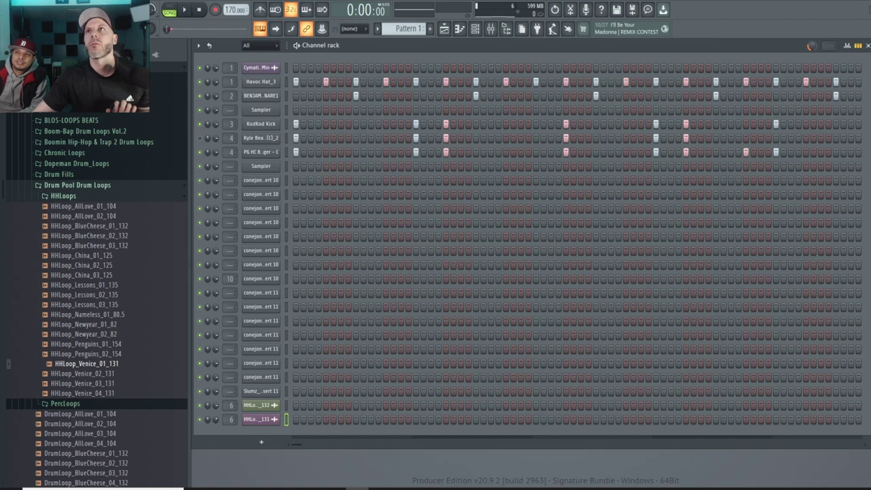
left_click(286, 68)
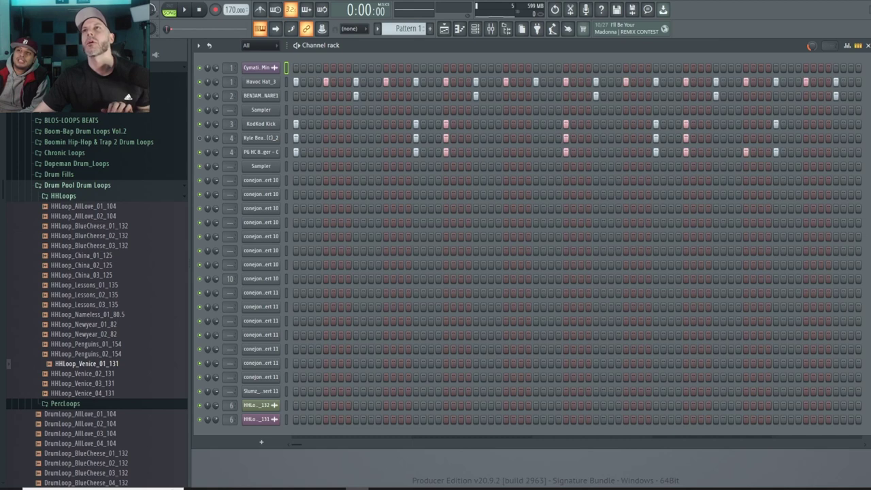
key("space")
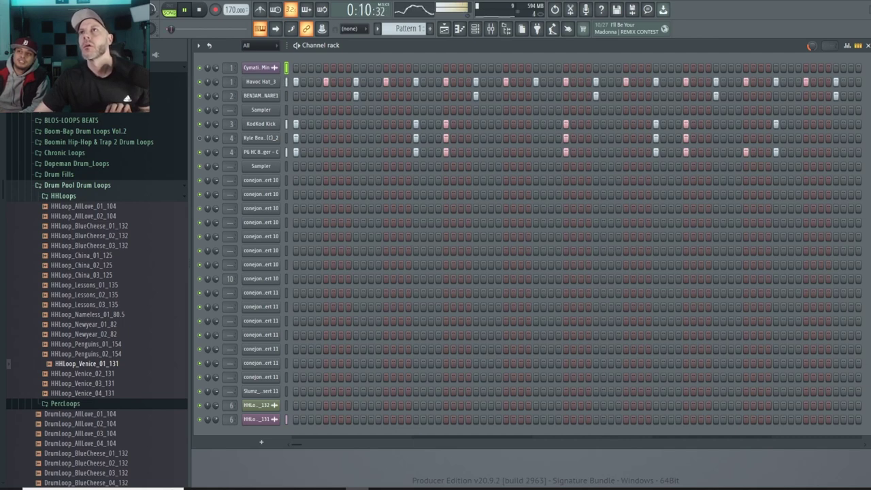
key("space")
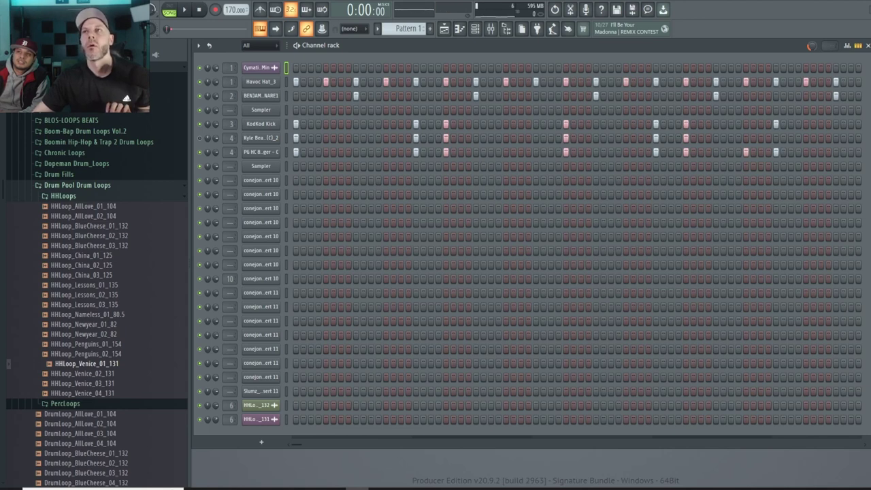
Play and stop the beat, then clone the top sample channel with Alt+C
key("space")
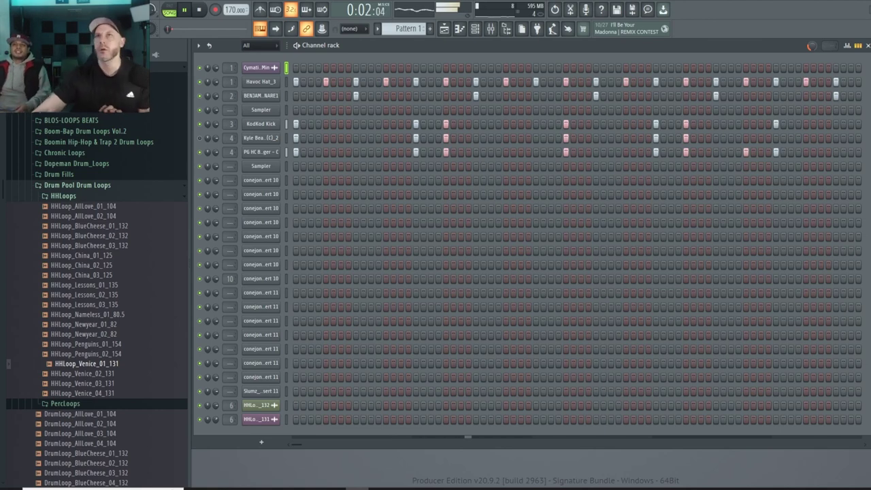
key("space")
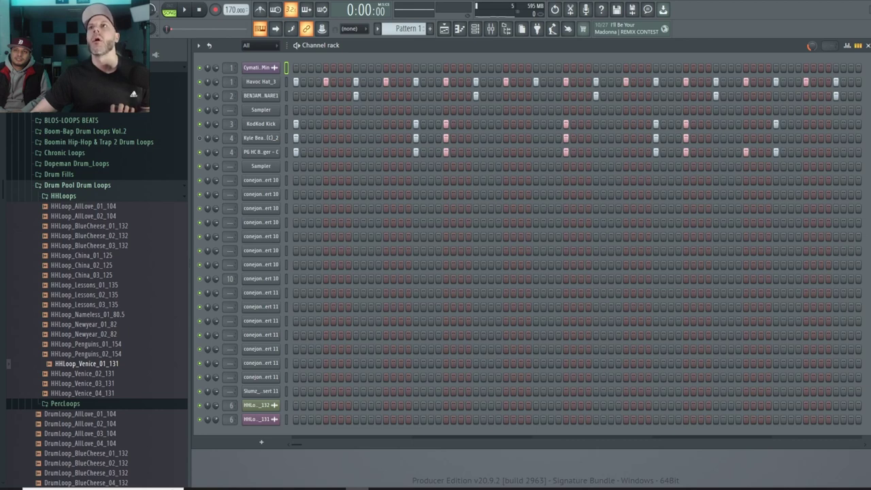
key("alt+c")
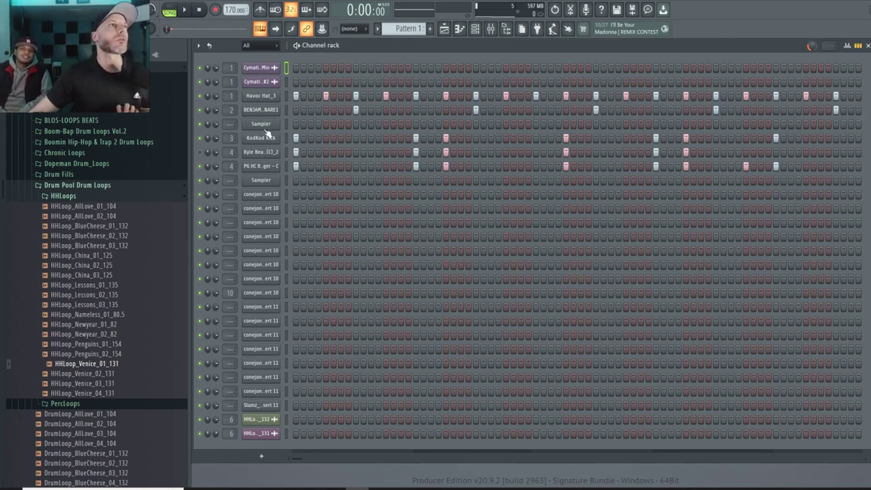
Set Insert 10's declicking mode to Crossfade (bleeding), collapse its settings, and resume playback
left_click(273, 294)
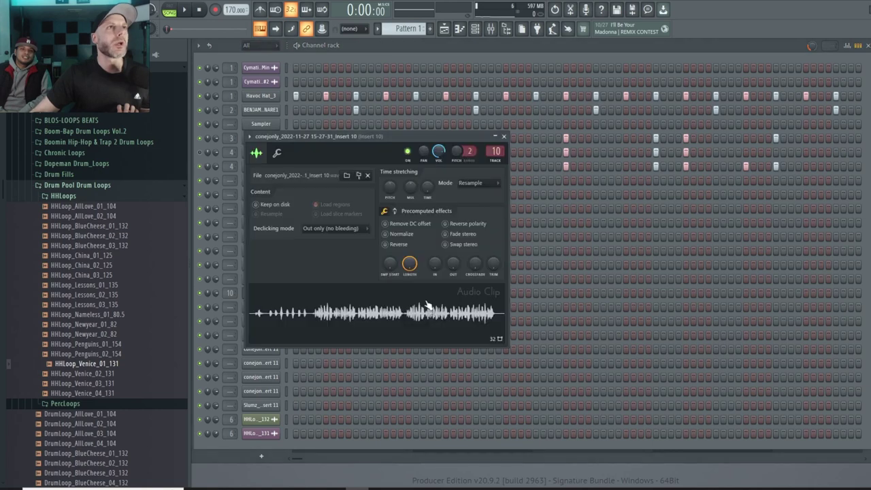
left_click(333, 228)
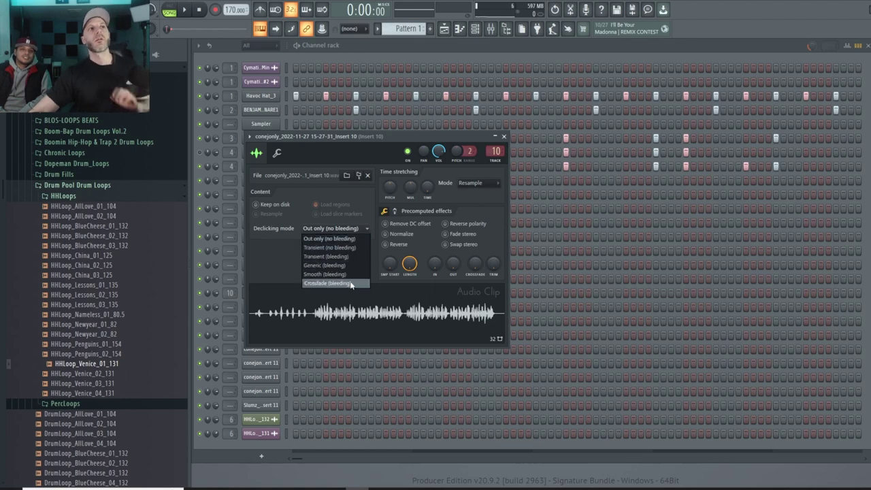
left_click(351, 284)
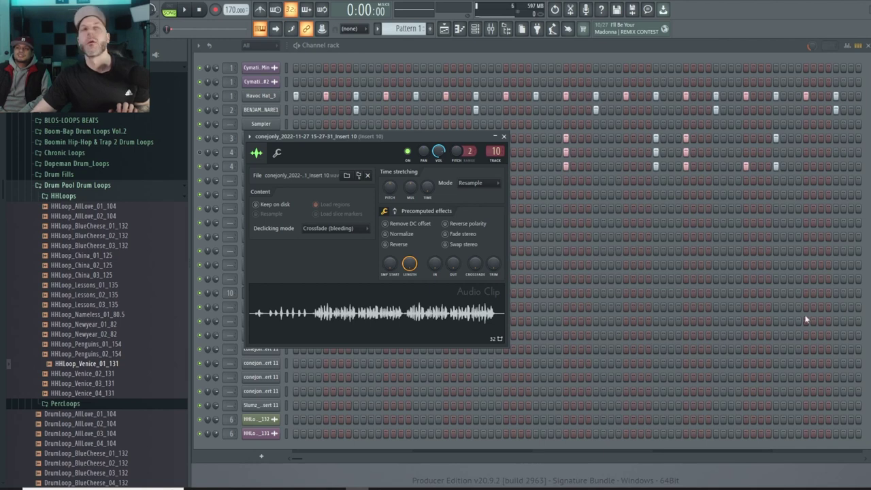
left_click(494, 136)
key("space")
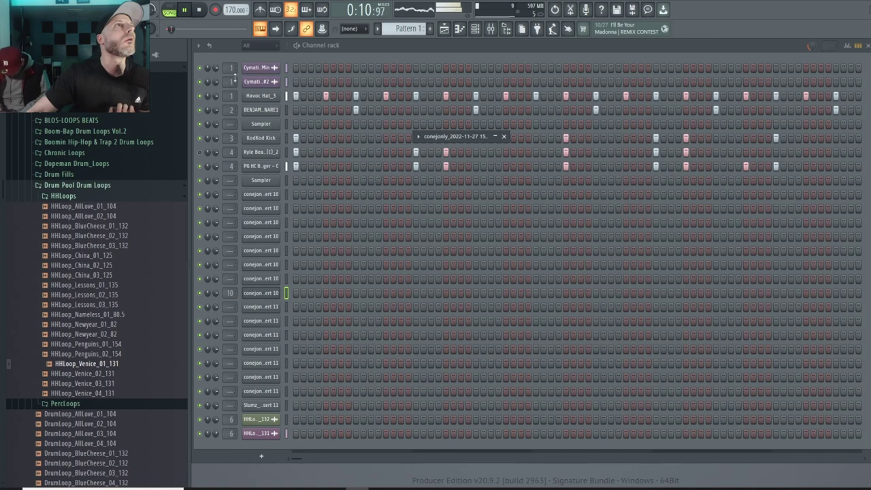
Scroll the channels' track boxes to send the top sample to track 8 and its copy to 9
scroll(231, 67, "up", 1)
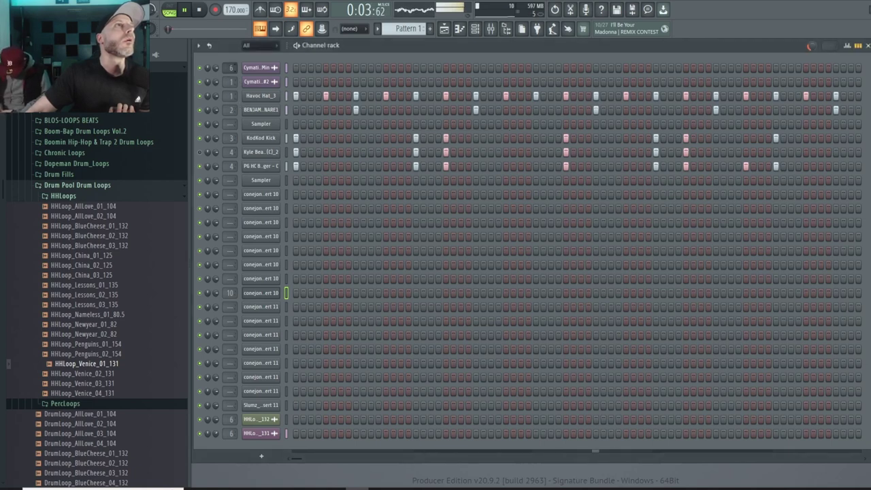
scroll(231, 67, "up", 6)
scroll(230, 81, "up", 6)
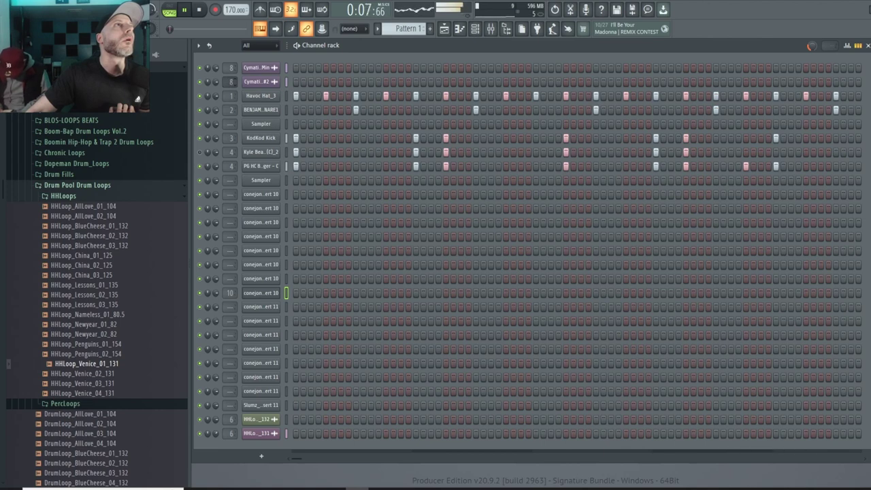
scroll(230, 81, "up", 1)
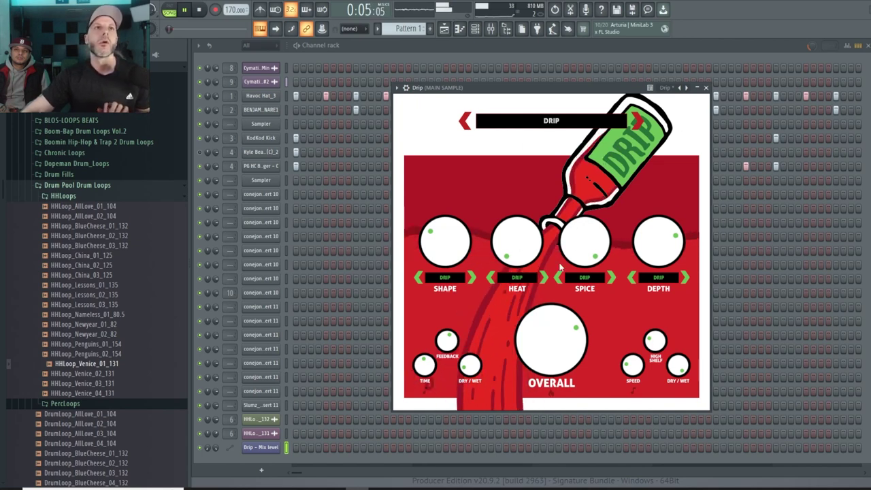
Stop playback, switch the Drip preset to DROP, replay the beat, and collapse the Drip window
key("space")
left_click(638, 121)
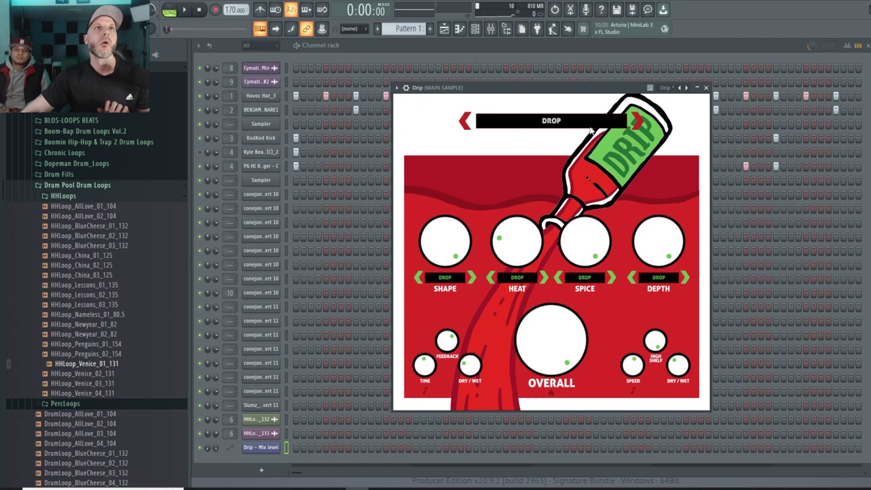
left_click(185, 11)
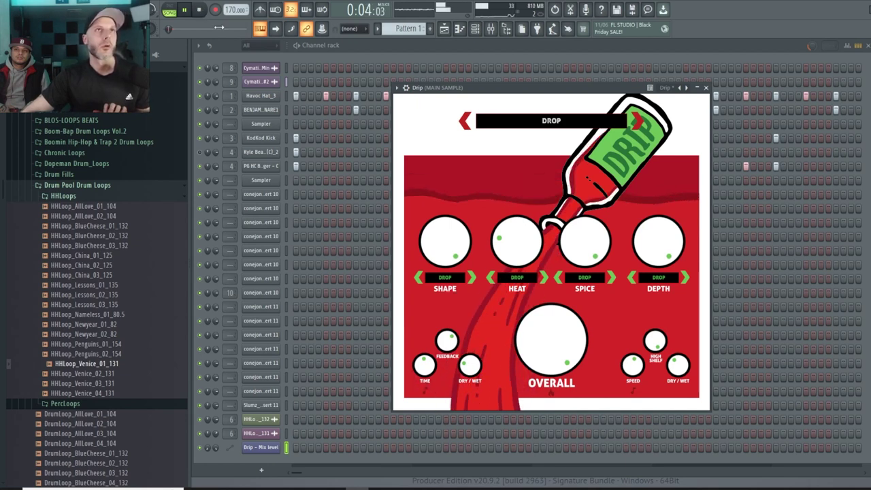
left_click(696, 88)
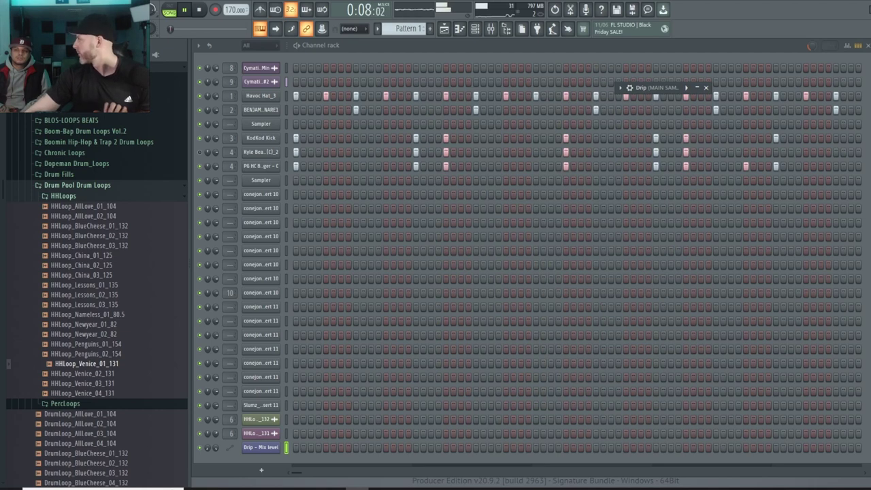
Step past the Havoc Hat_3 pattern to the PG HC pattern, then play and stop it
key("space")
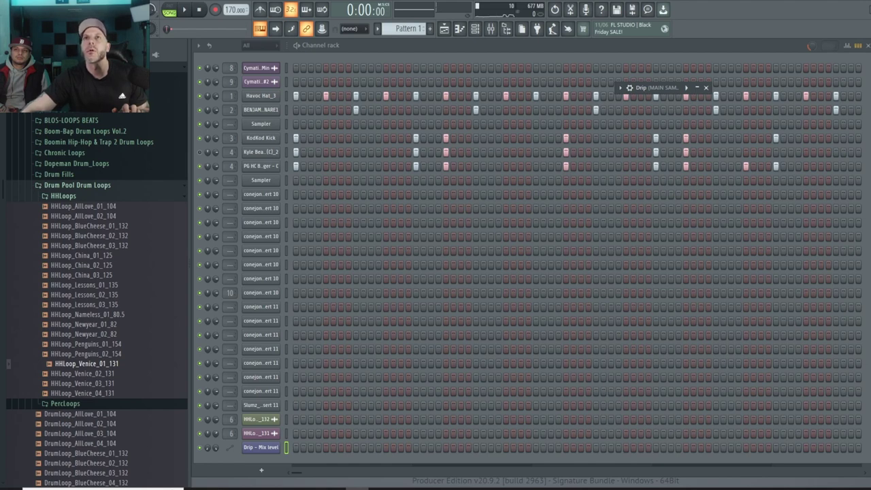
key("KP_Add")
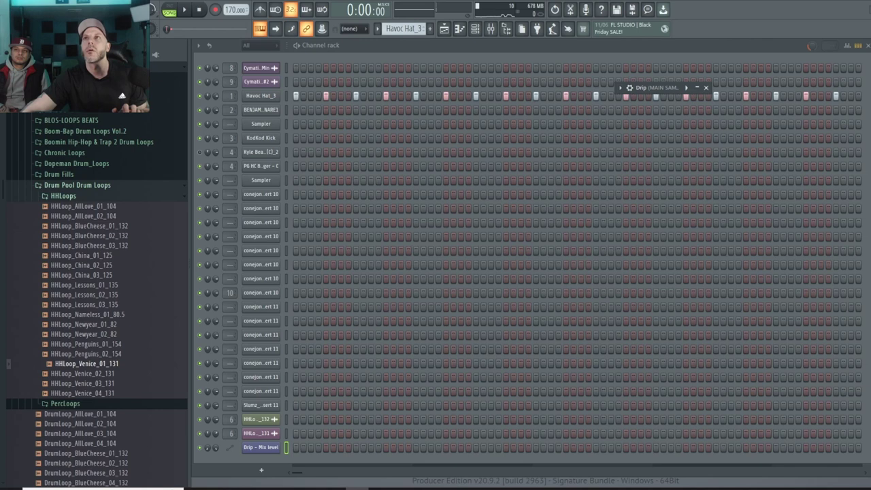
key("KP_Add")
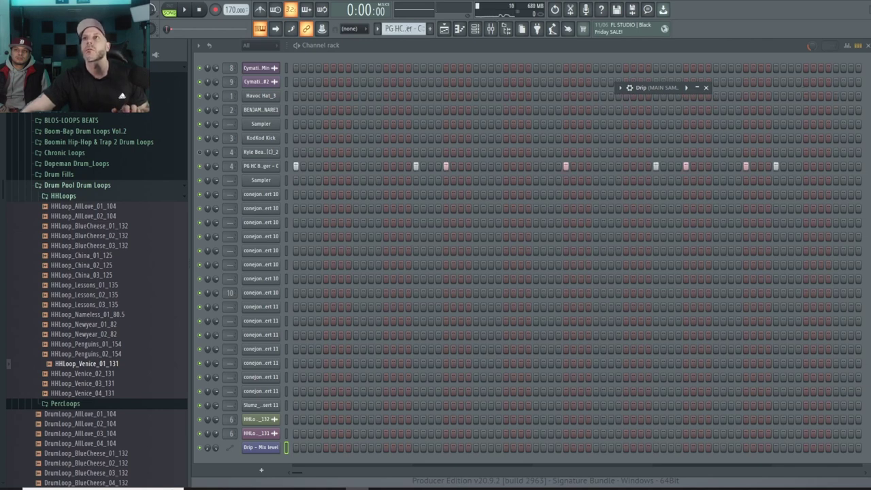
key("space")
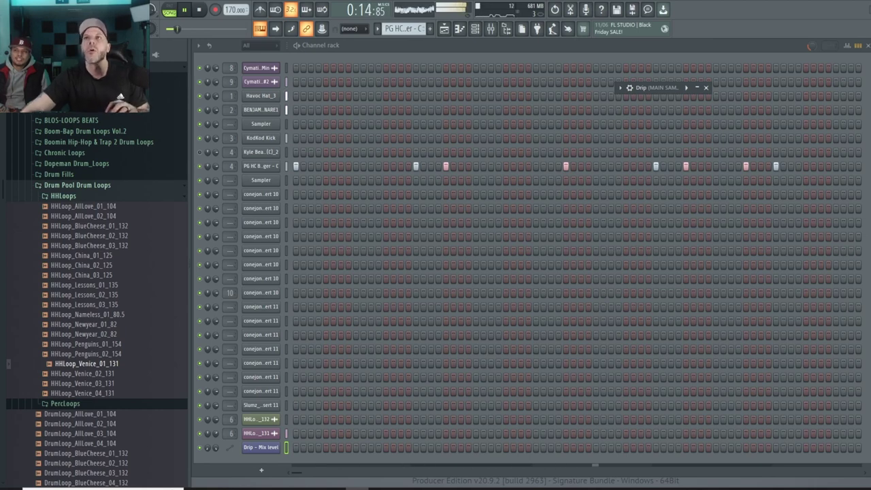
key("space")
scroll(37, 381, "up", 8)
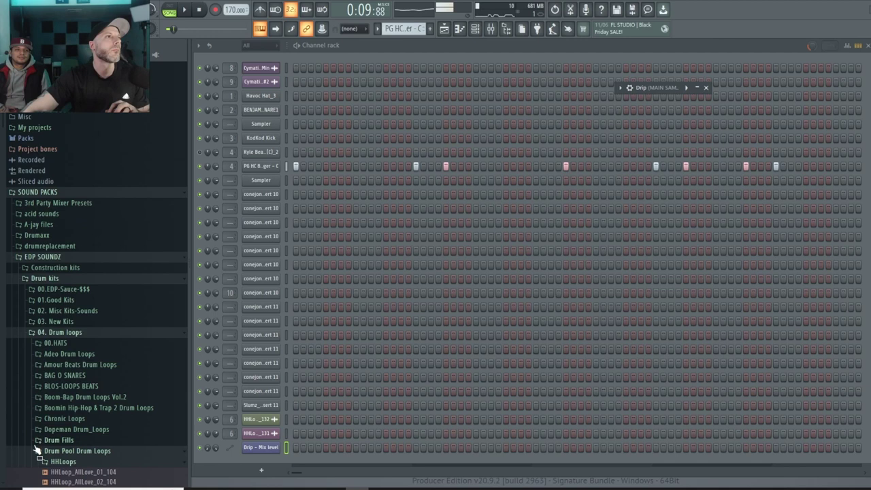
Route the Reverse Impact channel to mixer track 5 and stop playback
scroll(30, 408, "up", 4)
scroll(31, 340, "down", 4)
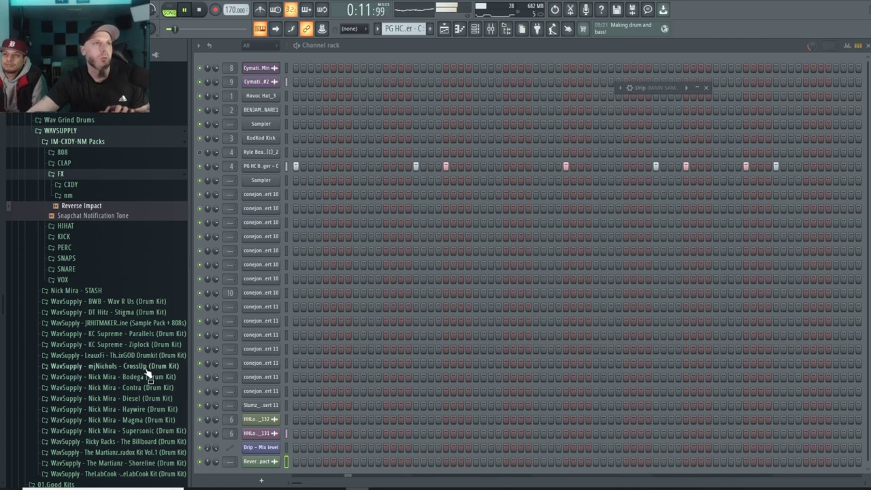
left_click_drag(229, 464, 228, 453)
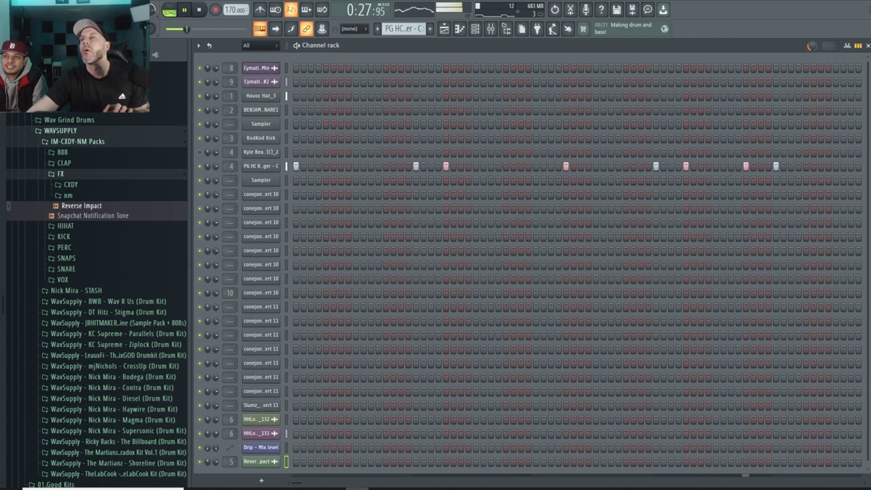
key("space")
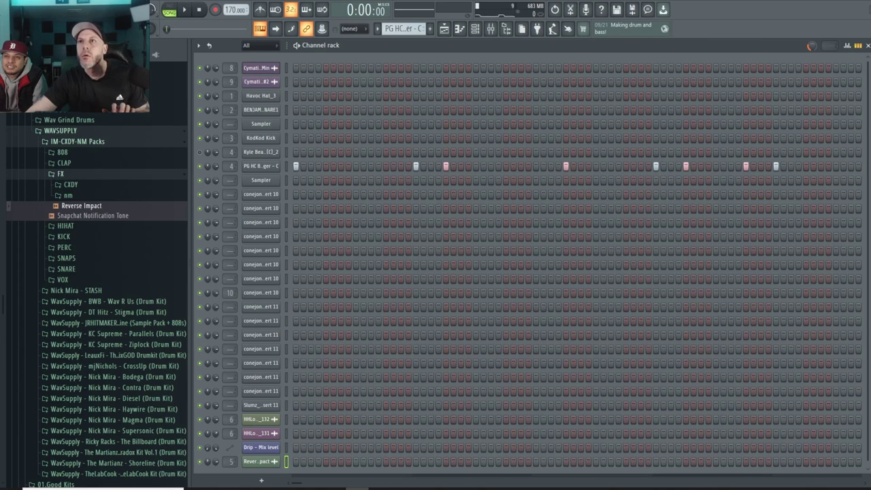
Select the conejon ert 10 channel, play the beat, and add another Drip Mix automation channel
left_click(285, 292)
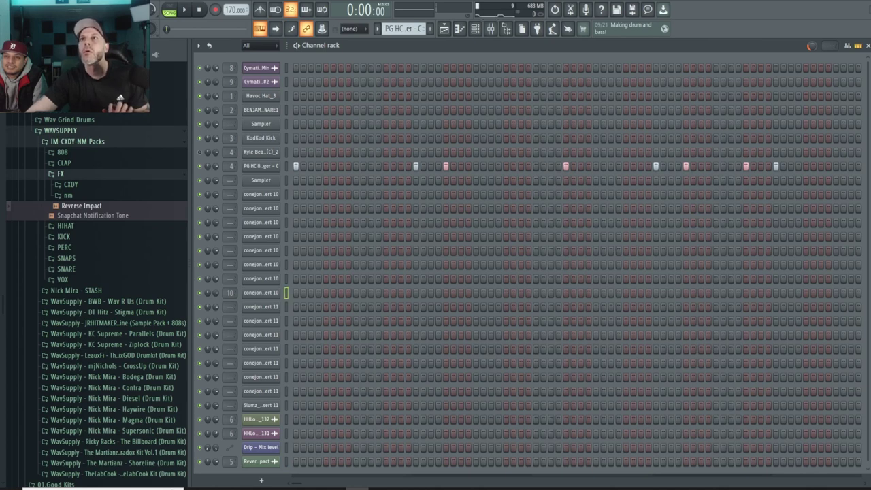
key("space")
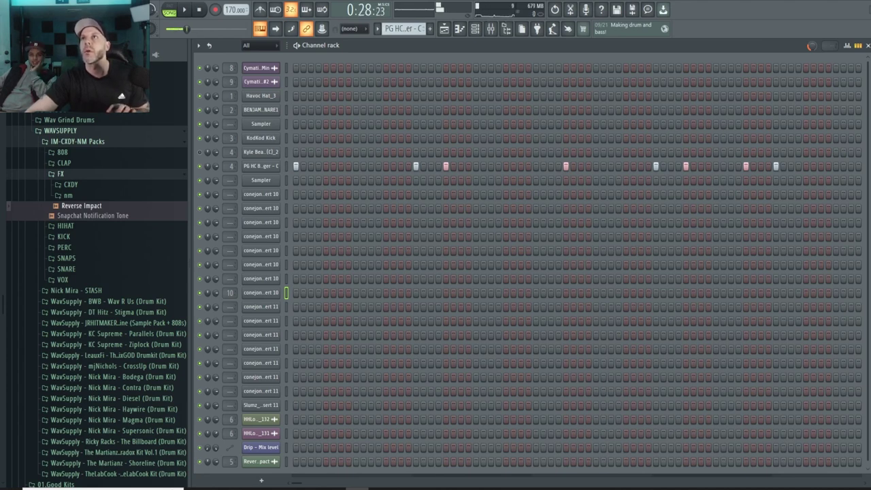
key("alt+c")
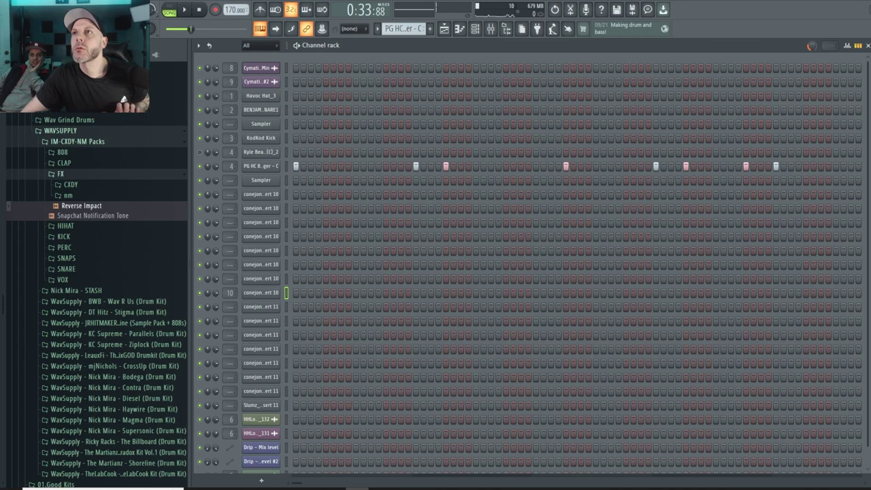
Open the pattern channel's notes in the piano roll (F7), play the beat, then select another channel
left_click(286, 166)
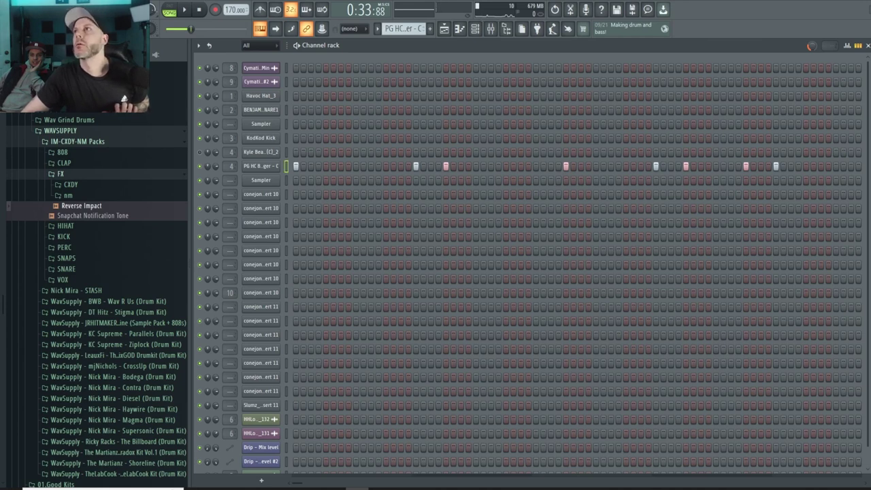
key("F7")
key("F7")
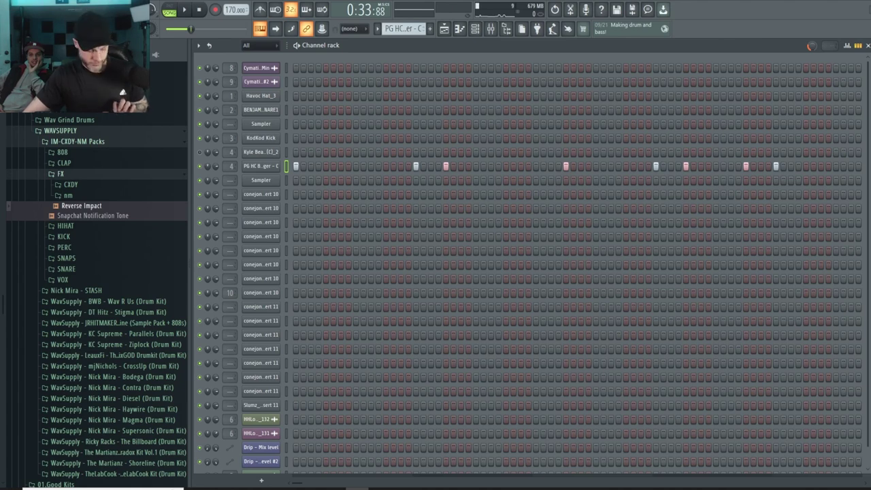
key("space")
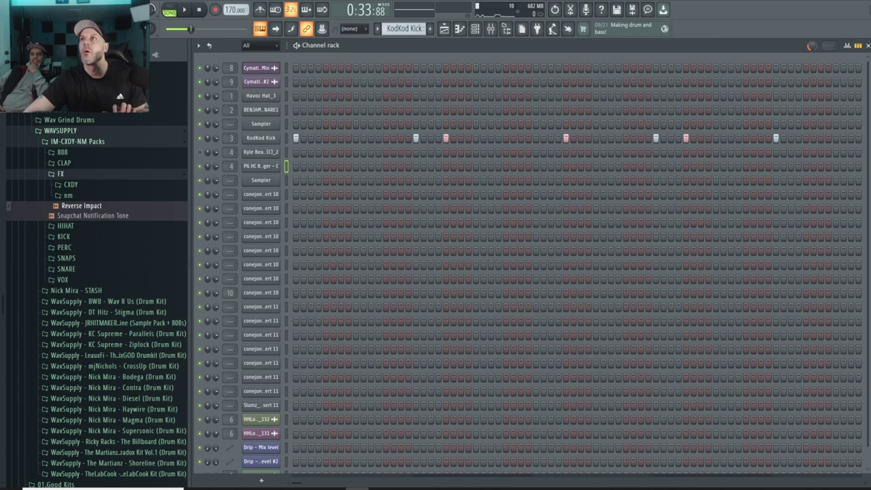
left_click(286, 82)
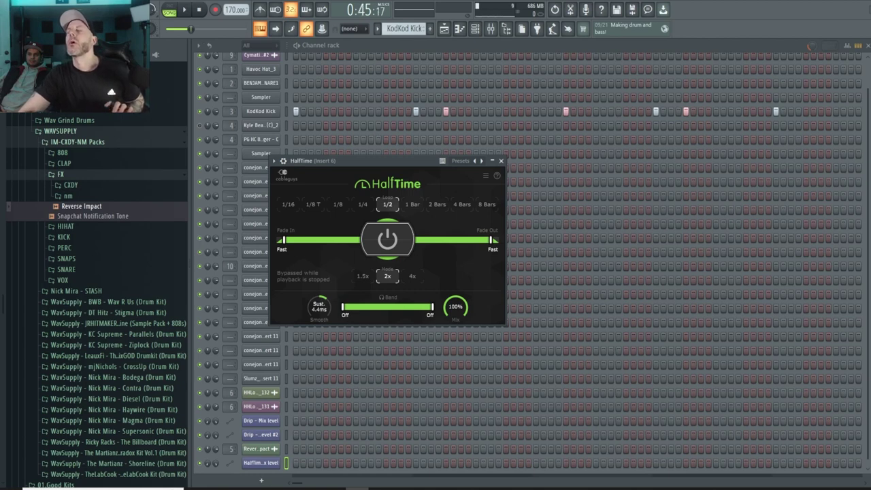
Play, stop and replay the beat through HalfTime, then collapse the HalfTime window
key("space")
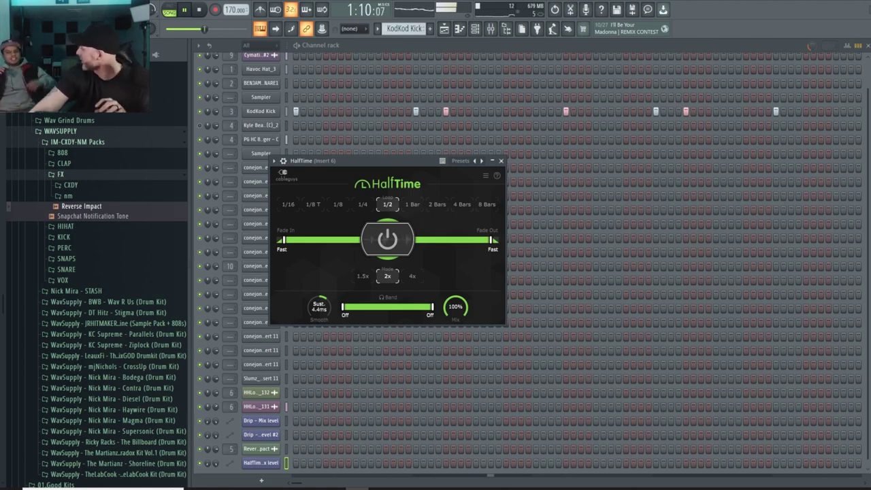
key("space")
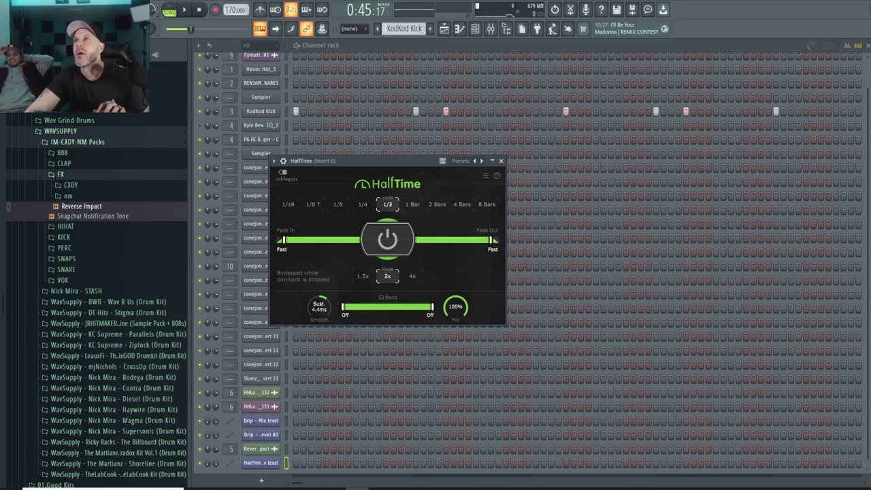
key("space")
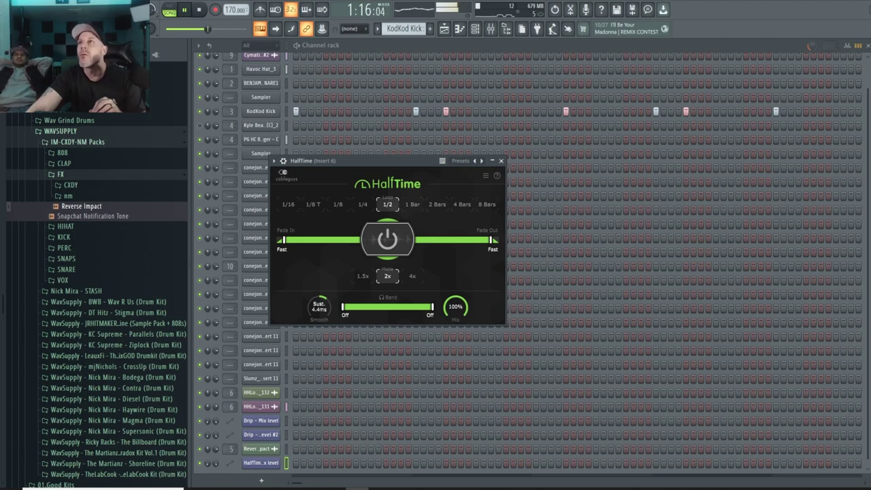
left_click(493, 162)
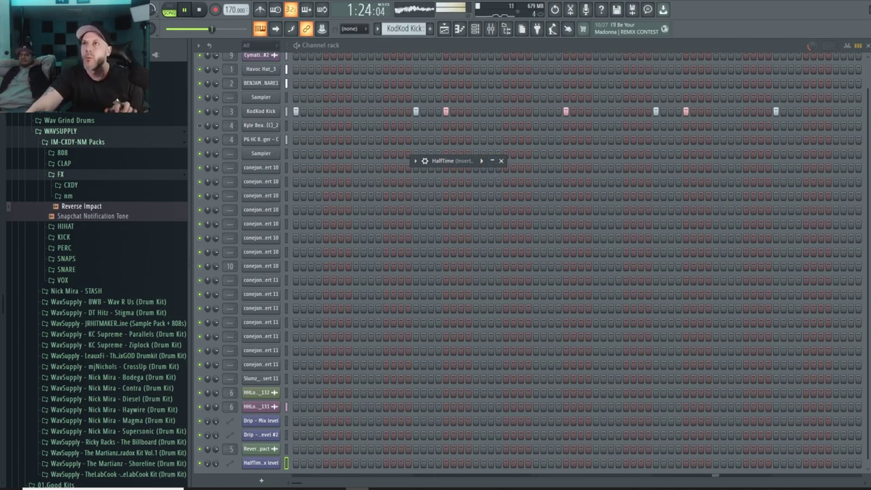
left_click(260, 449)
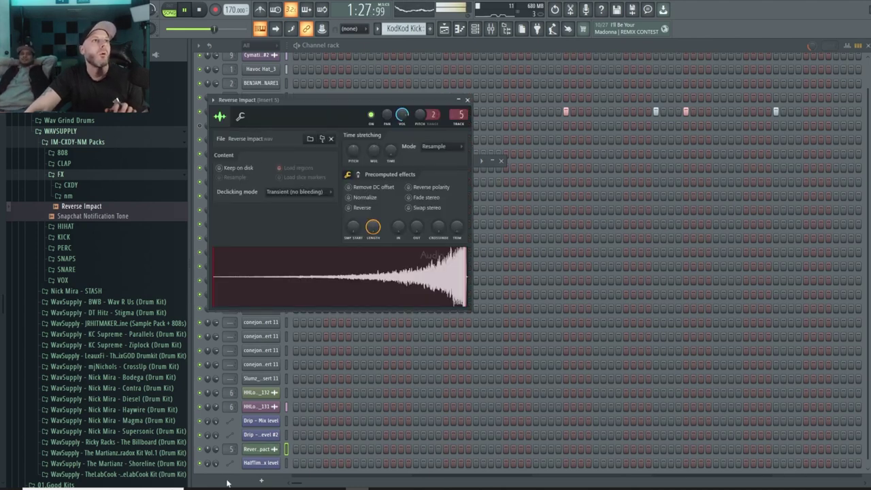
left_click(257, 447)
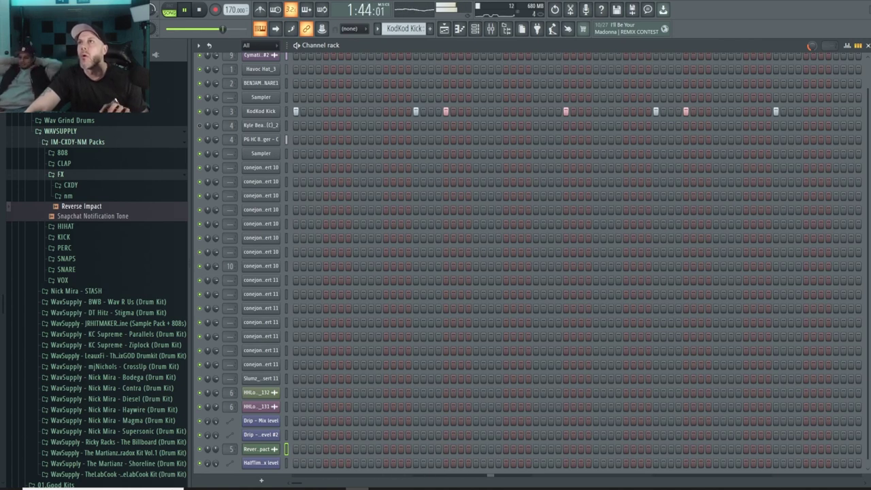
key("space")
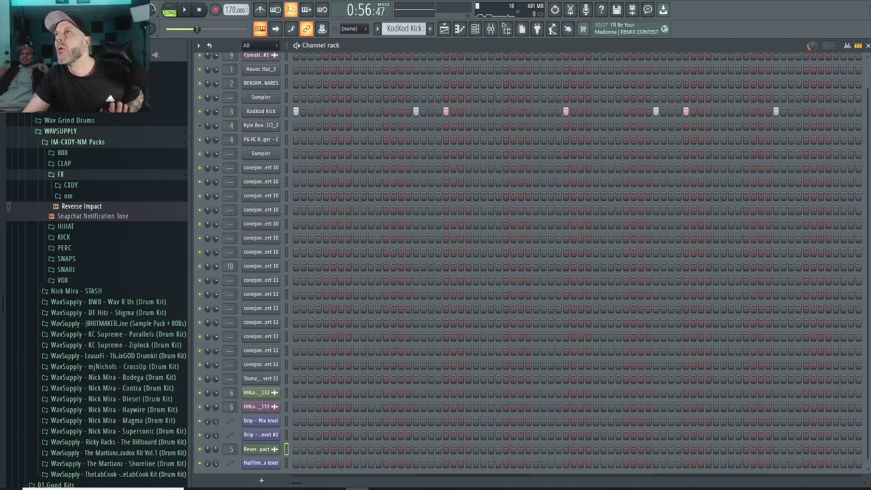
key("space")
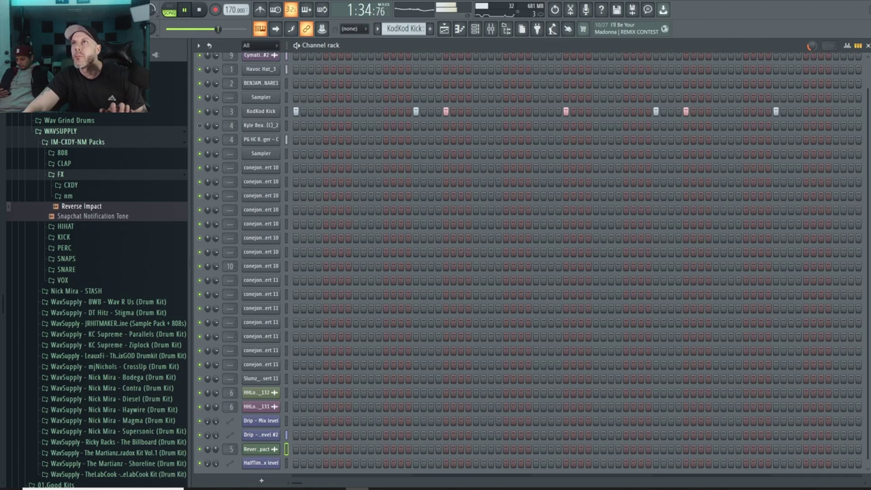
scroll(346, 272, "up", 2)
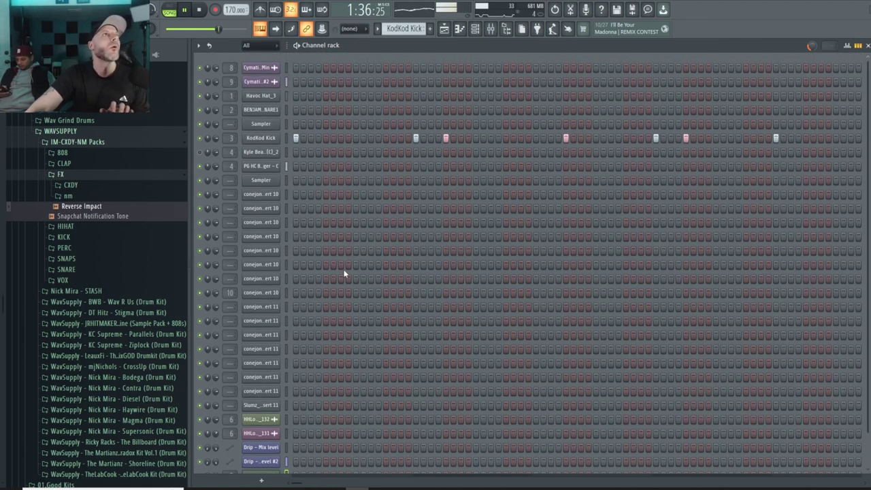
Tick CLIP under Precomputed effects for the Havoc Hat_3 sample and close its sampler window
left_click(256, 96)
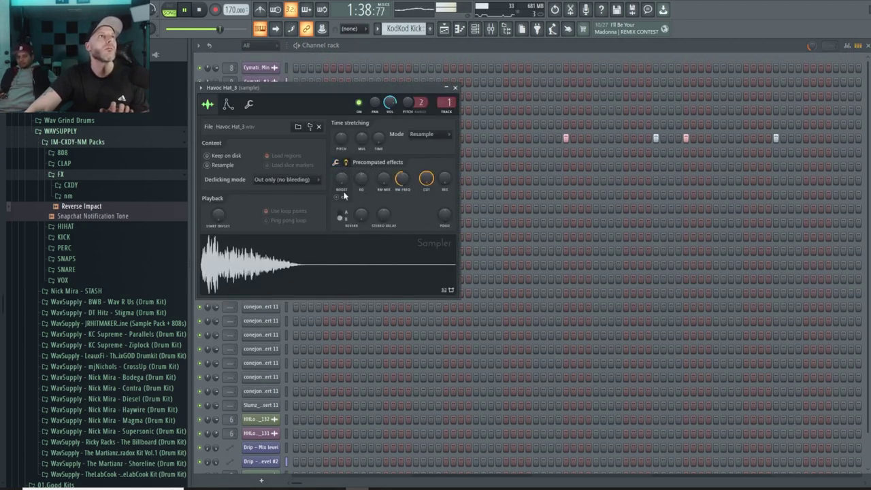
left_click(336, 196)
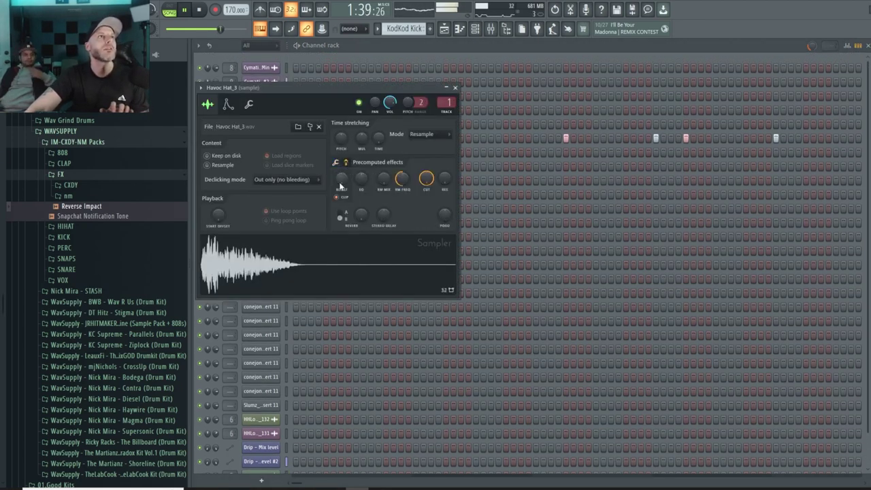
left_click(455, 87)
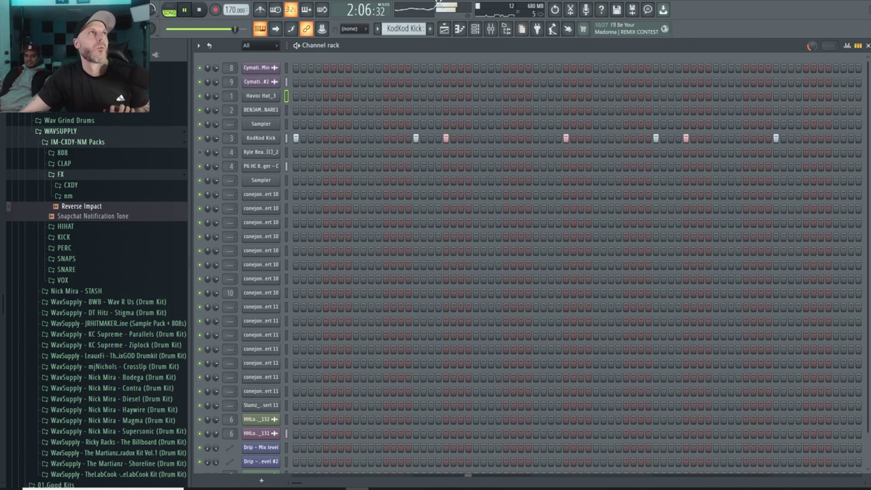
key("alt+f")
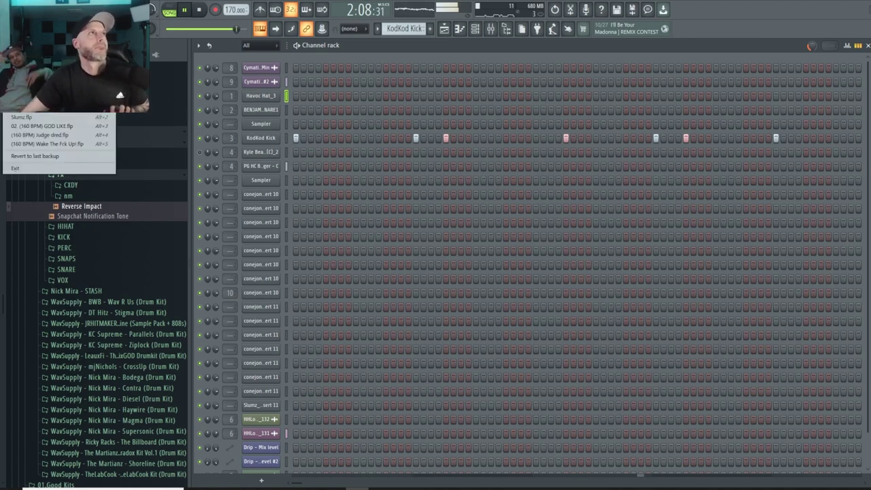
key("Escape")
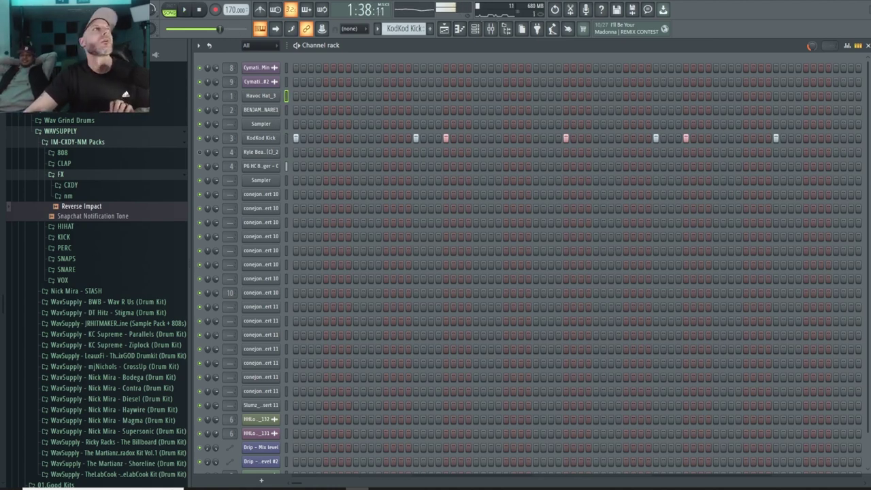
right_click(5, 105)
key("Escape")
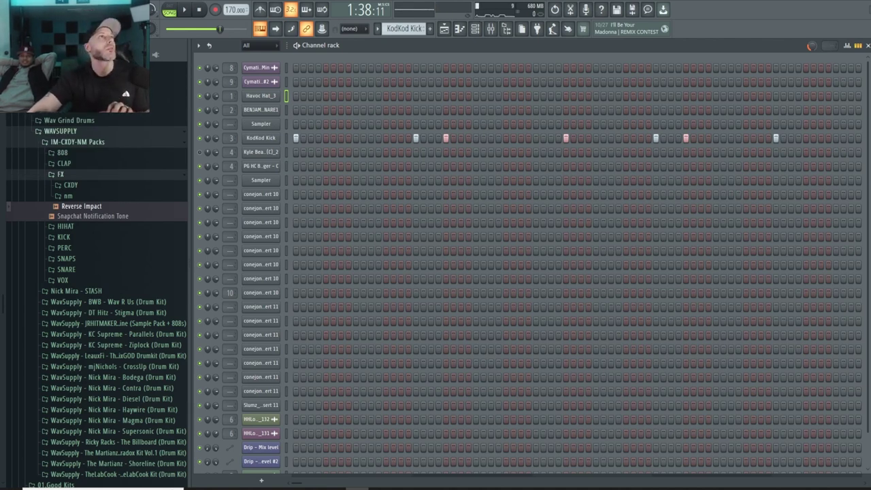
key("alt+f")
key("Escape")
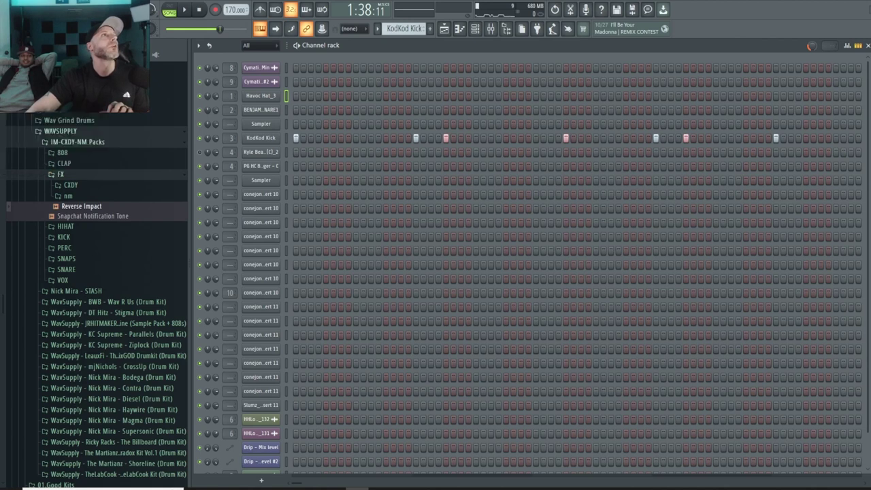
key("alt+f")
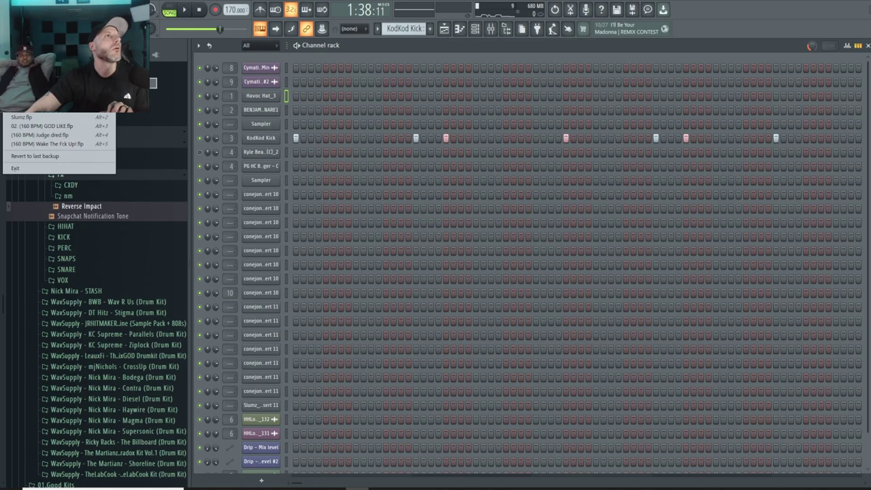
key("Escape")
key("Escape")
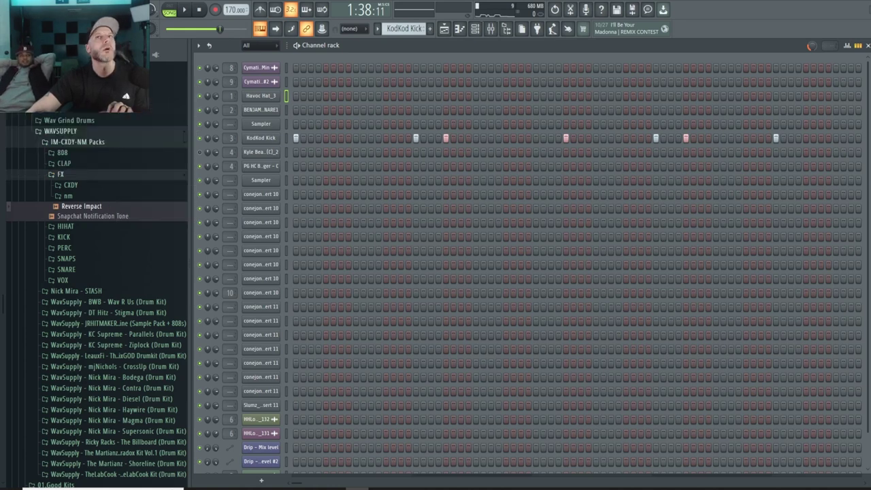